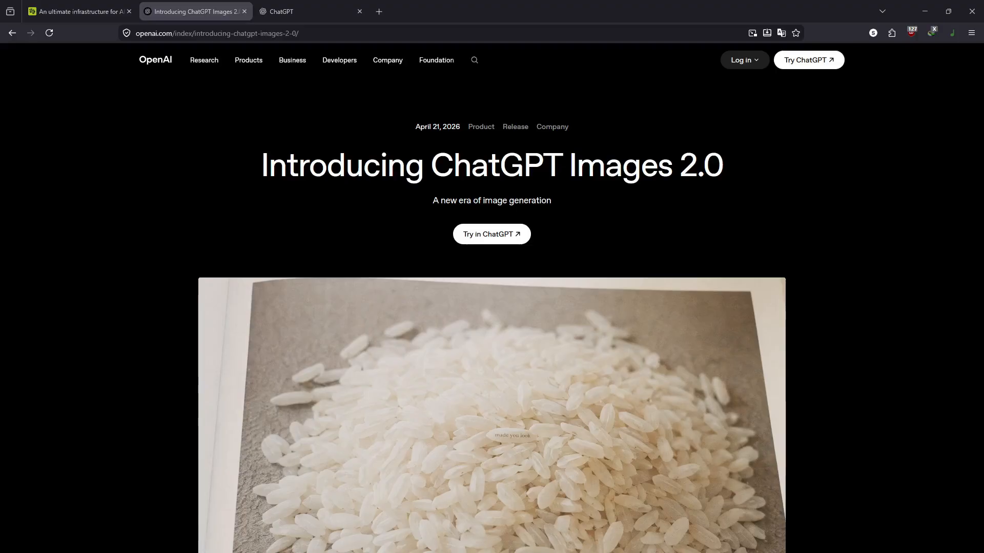
Step: Read the ChatGPT Images 2.0 announcement from the introduction through the "Greater precision and control" section and its sample images
scroll(954, 298, down, 3)
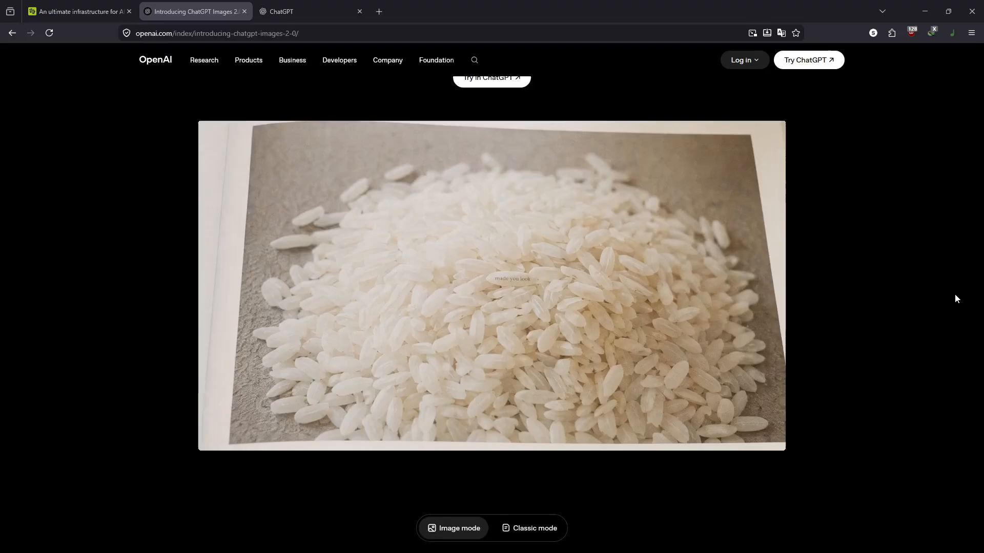
scroll(870, 283, down, 7)
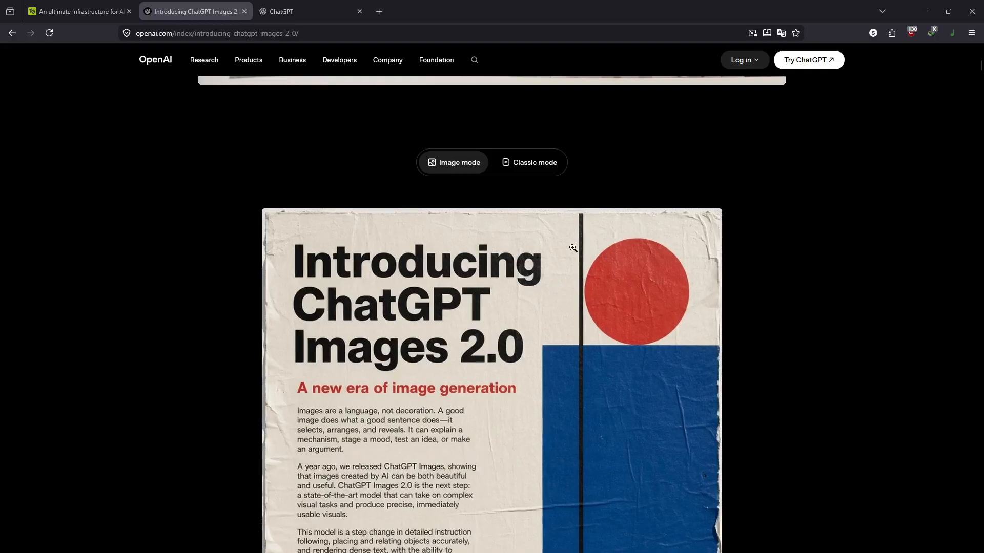
scroll(619, 240, down, 5)
scroll(618, 240, down, 5)
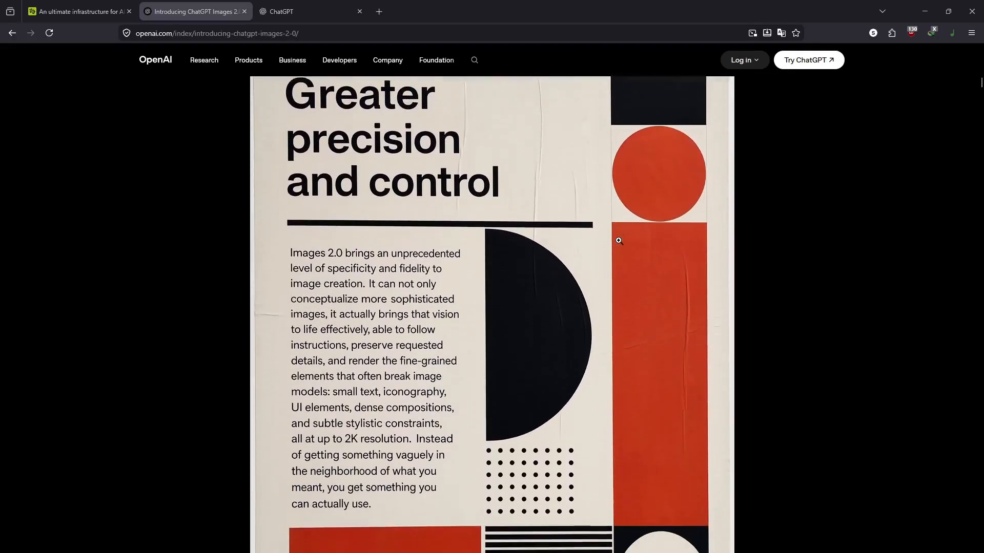
scroll(618, 240, down, 5)
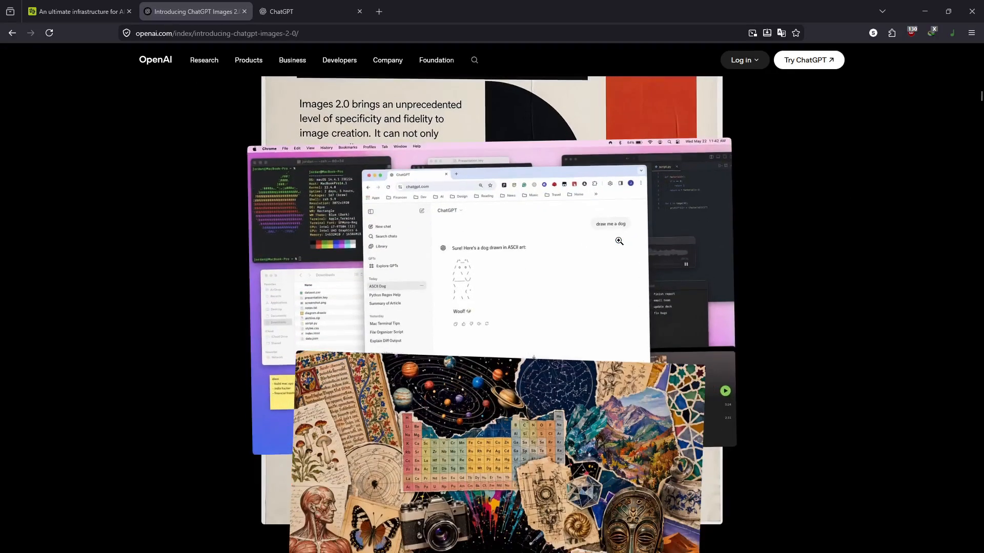
scroll(619, 240, down, 5)
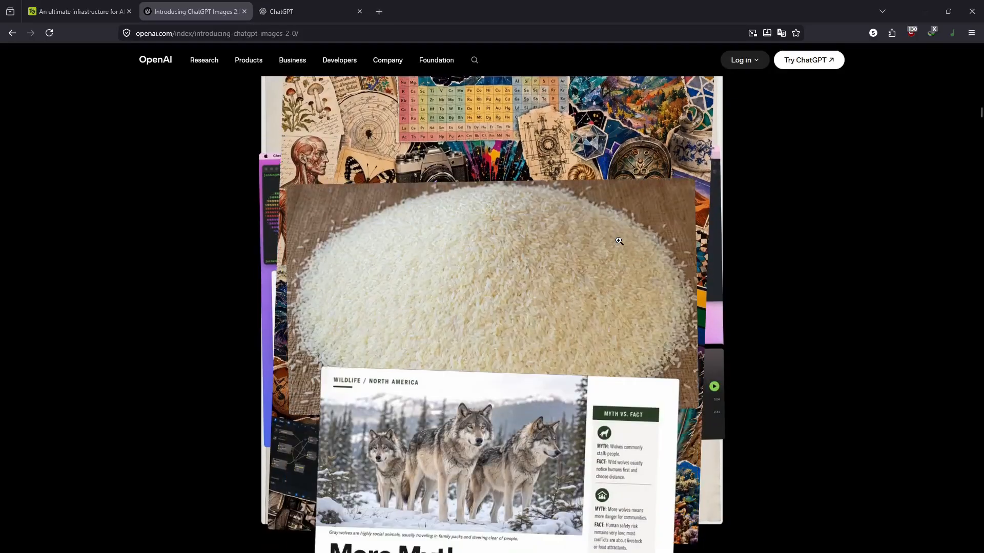
scroll(619, 241, down, 5)
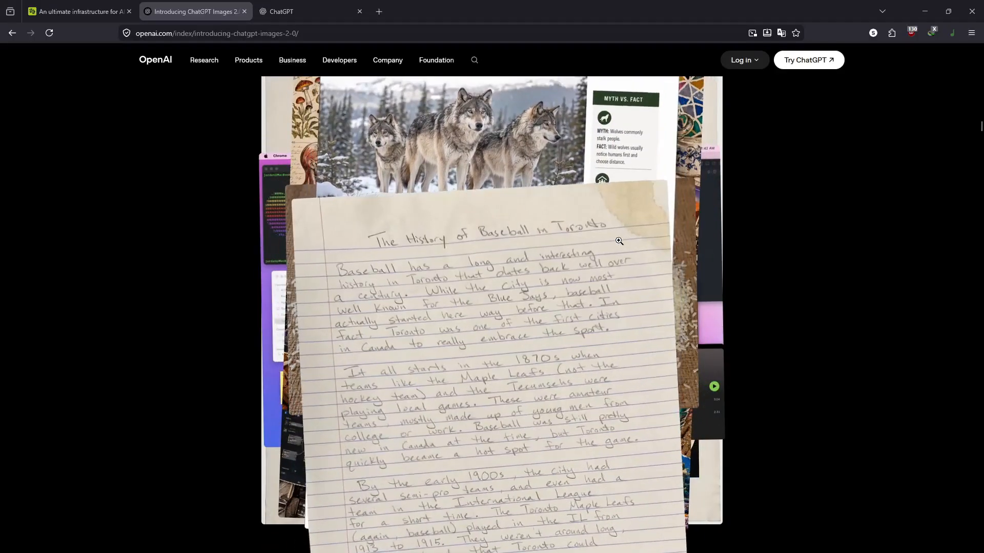
scroll(618, 240, down, 4)
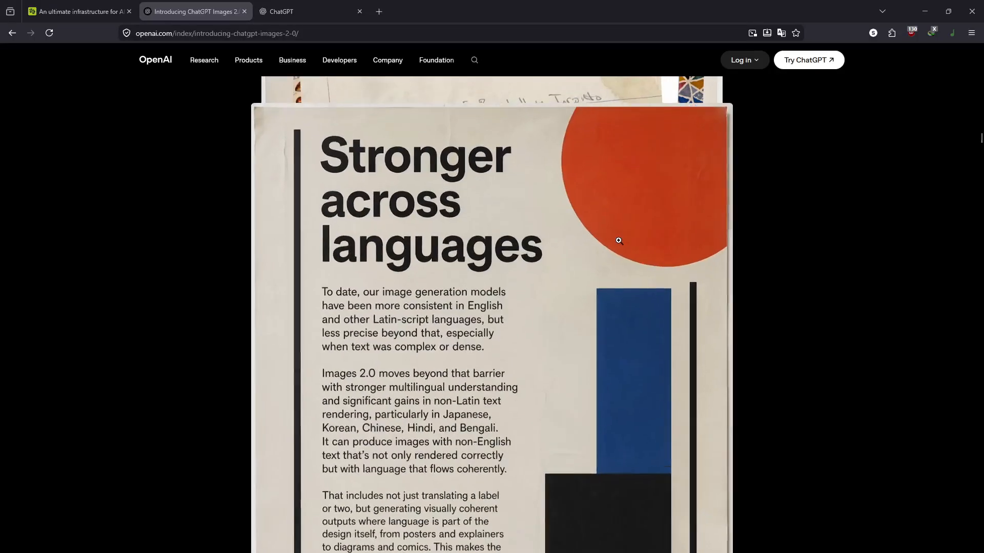
scroll(618, 241, up, 4)
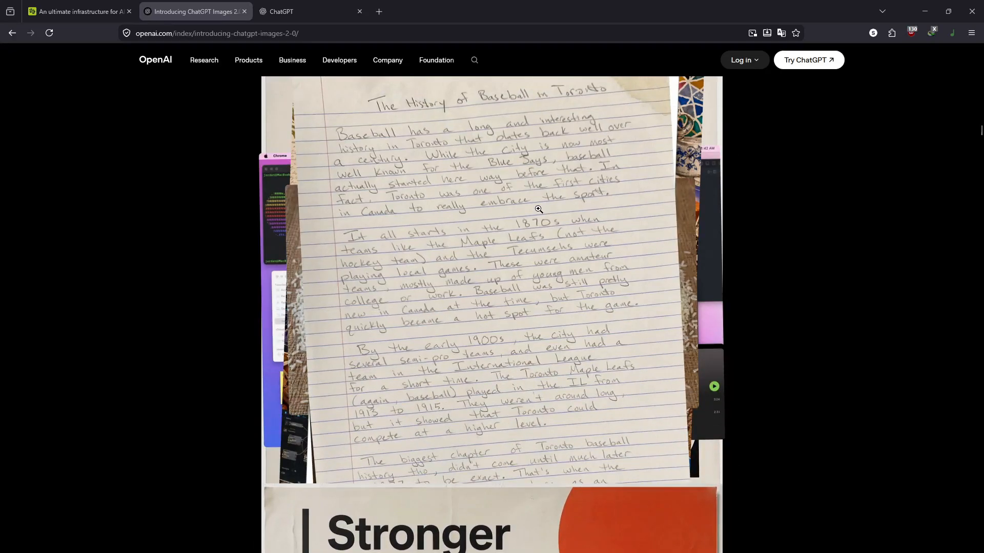
Step: Examine the "Stronger across languages" section with its multilingual samples and continue to the text on visual styles
scroll(538, 209, down, 6)
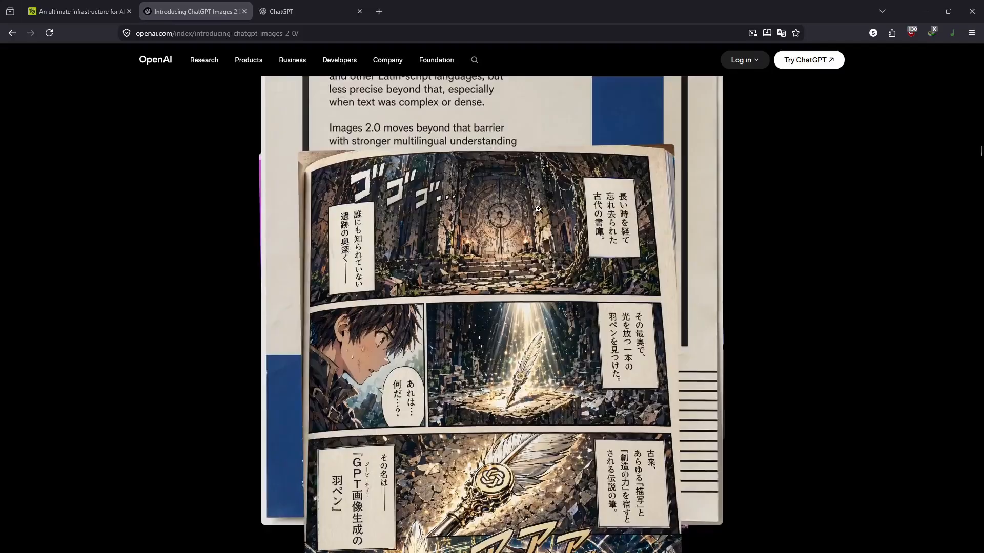
scroll(538, 209, up, 4)
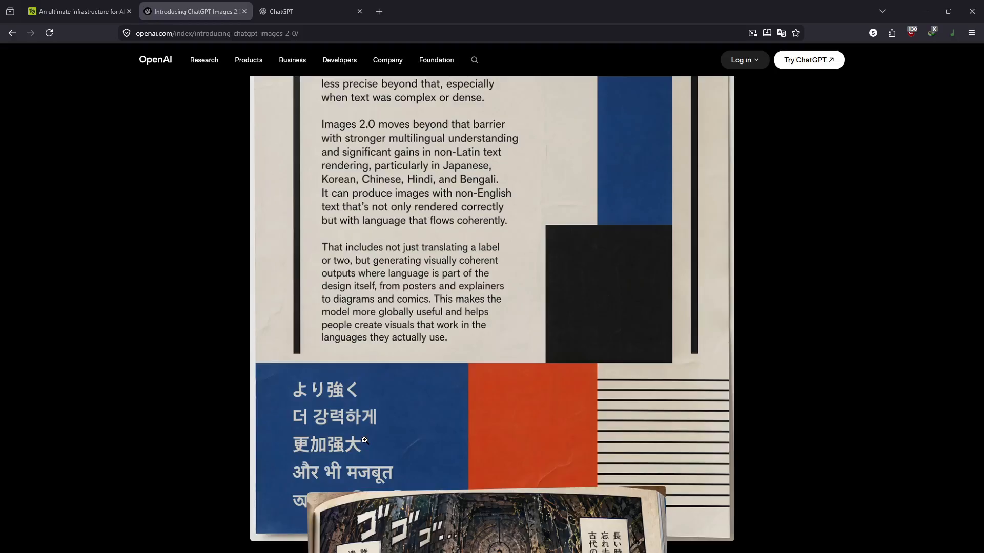
scroll(384, 389, down, 10)
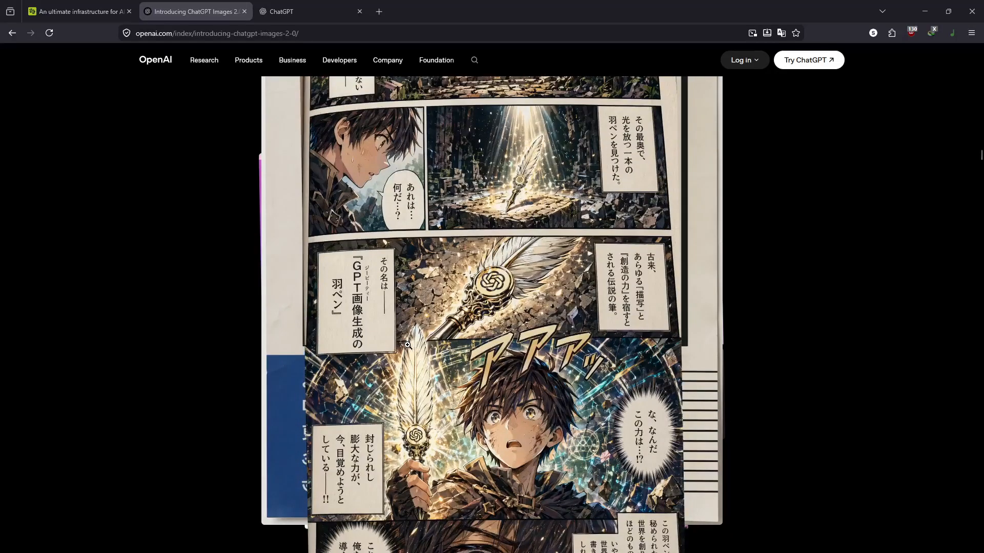
scroll(407, 345, down, 7)
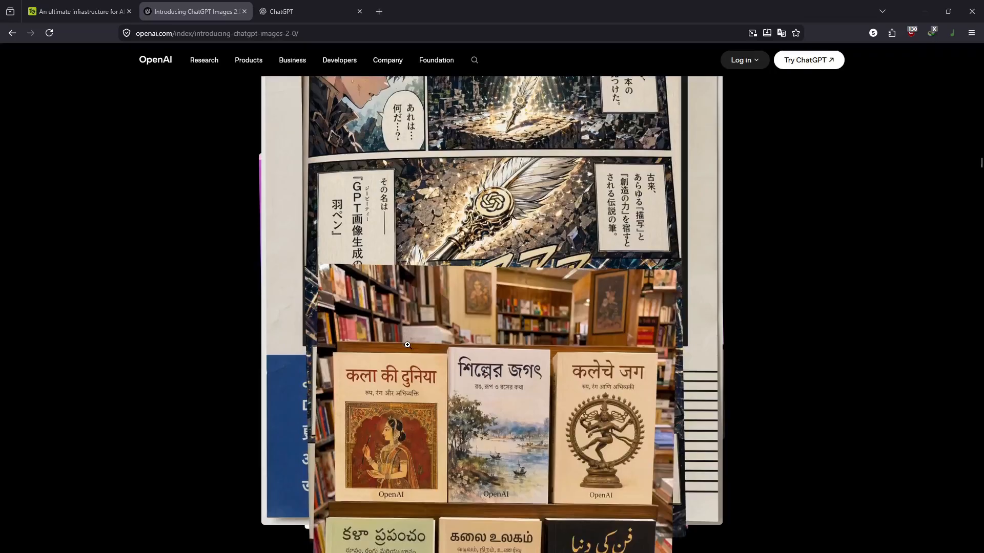
scroll(407, 344, up, 5)
scroll(407, 344, up, 3)
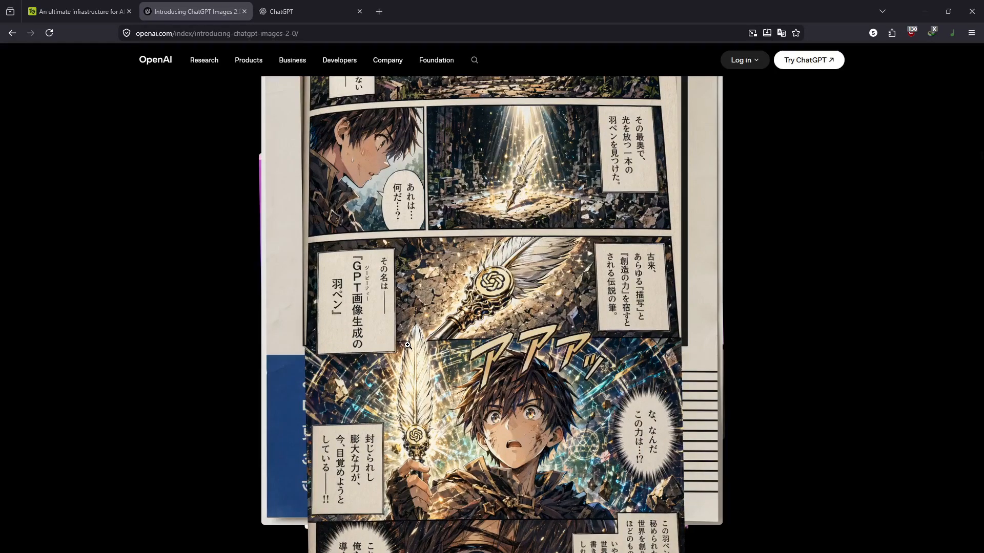
scroll(407, 345, down, 6)
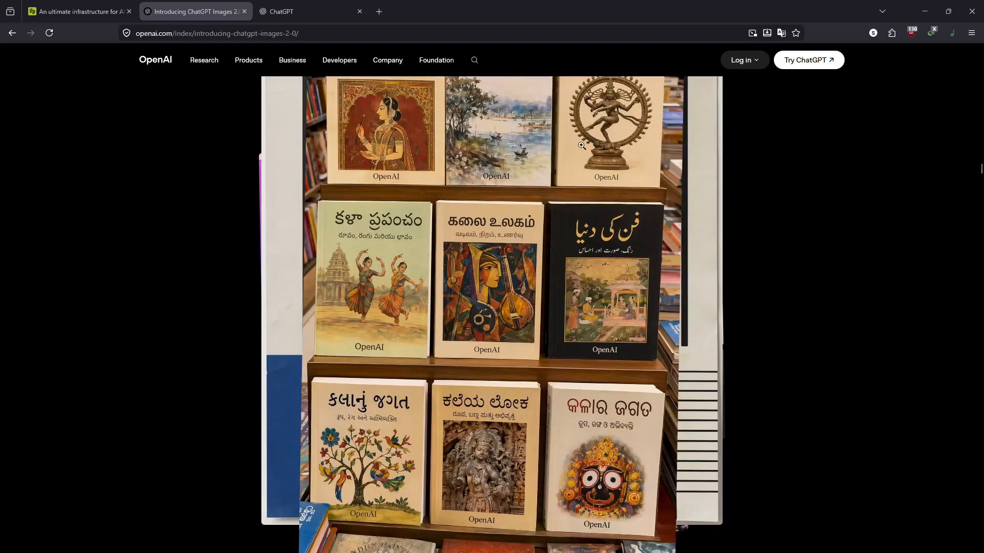
scroll(431, 308, down, 5)
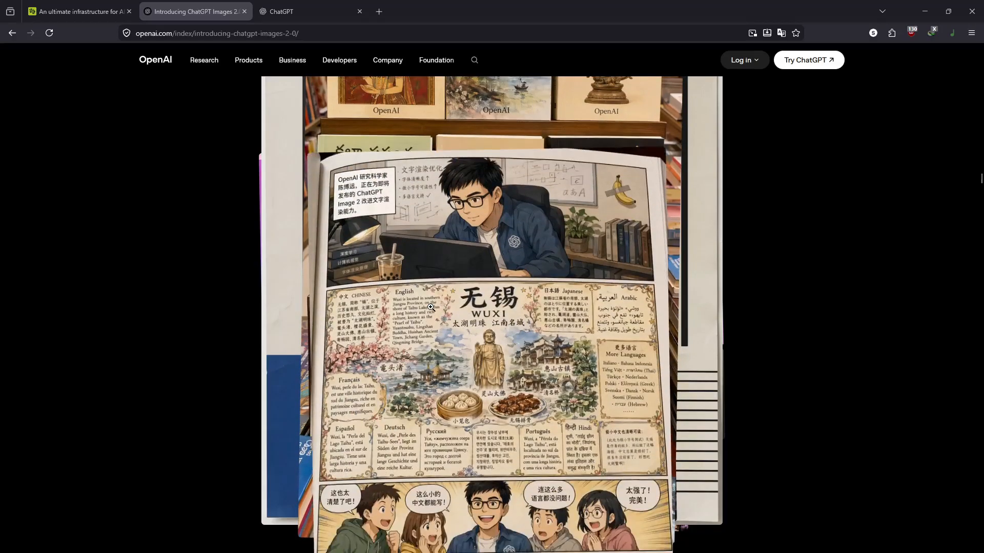
scroll(431, 307, down, 10)
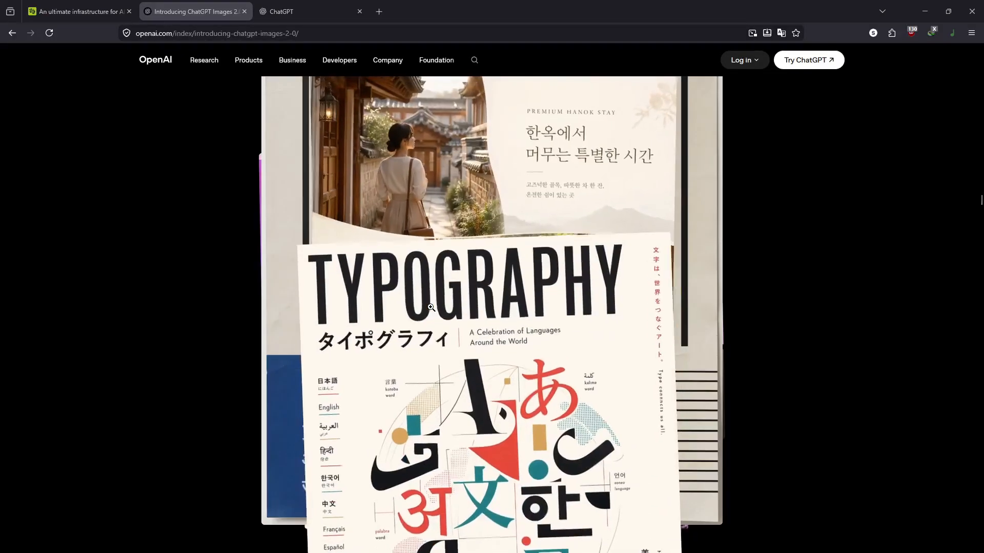
scroll(430, 307, down, 10)
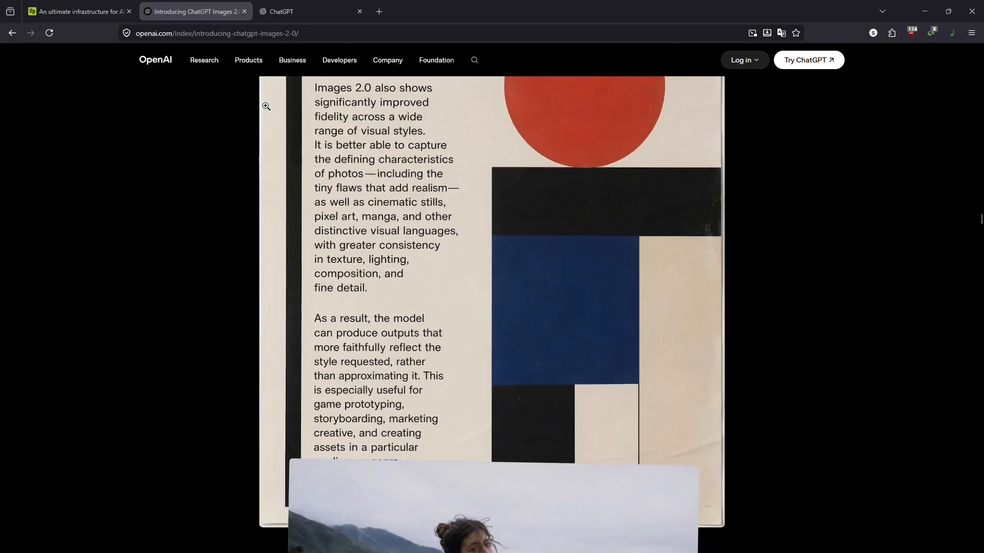
Step: Switch to ChatGPT and start a new chat in image creation mode
click(302, 12)
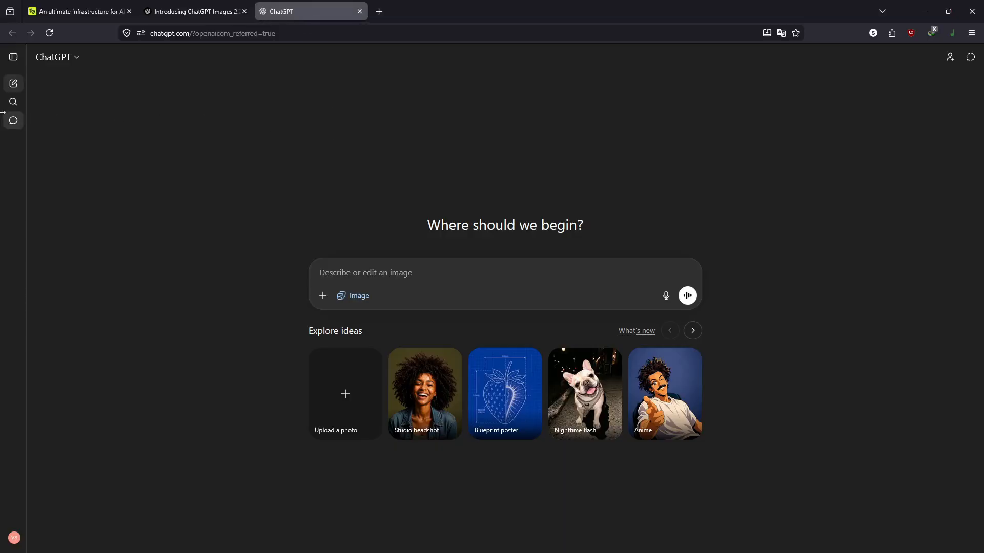
click(13, 84)
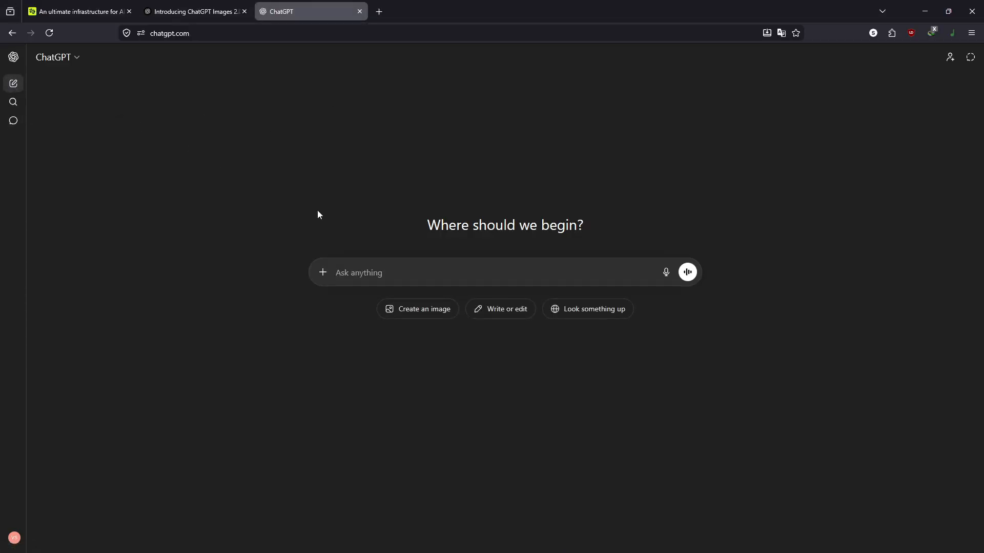
click(417, 314)
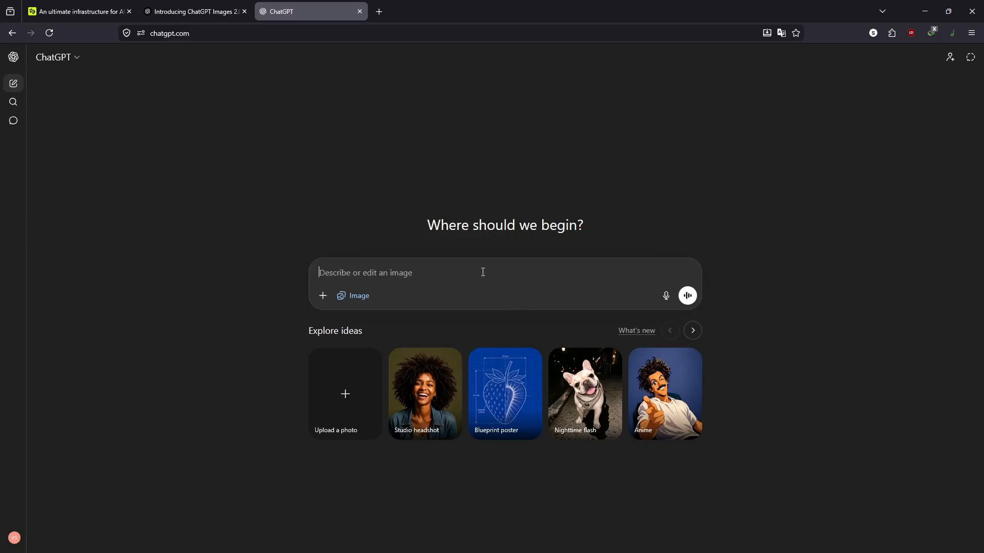
Step: Enter the image prompt "a elder man is drinking coffee in a cafe, mid closeup shot, eye level, arri alexa camera,"
text(a elder man)
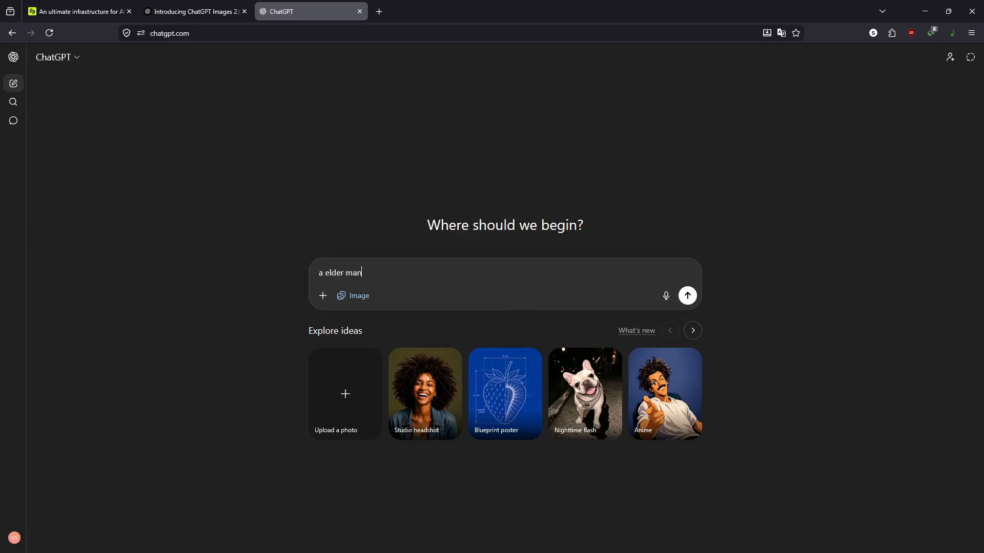
text( is drinking coffee in a cafe)
text(mid c)
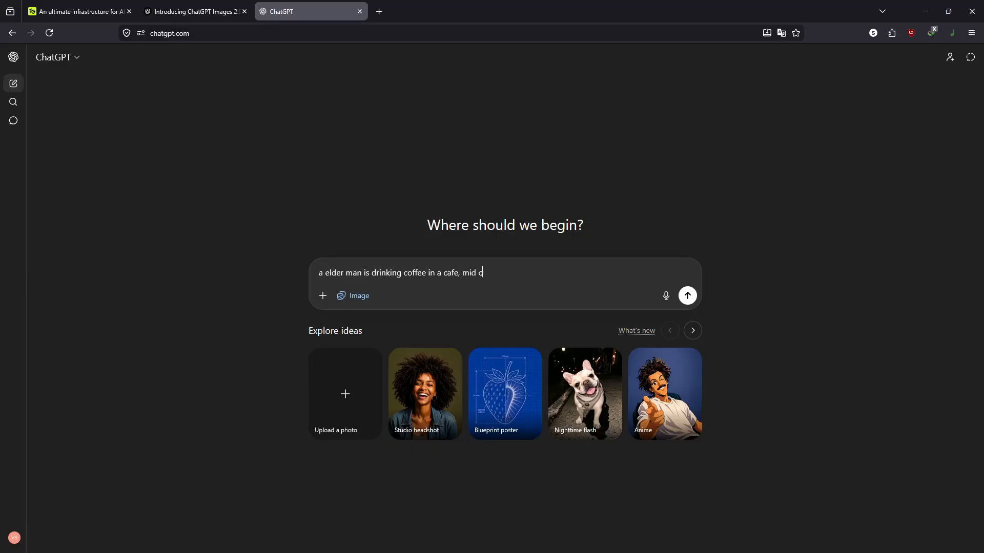
text(loseup shot, eye level, arri ale)
text(xa camera )
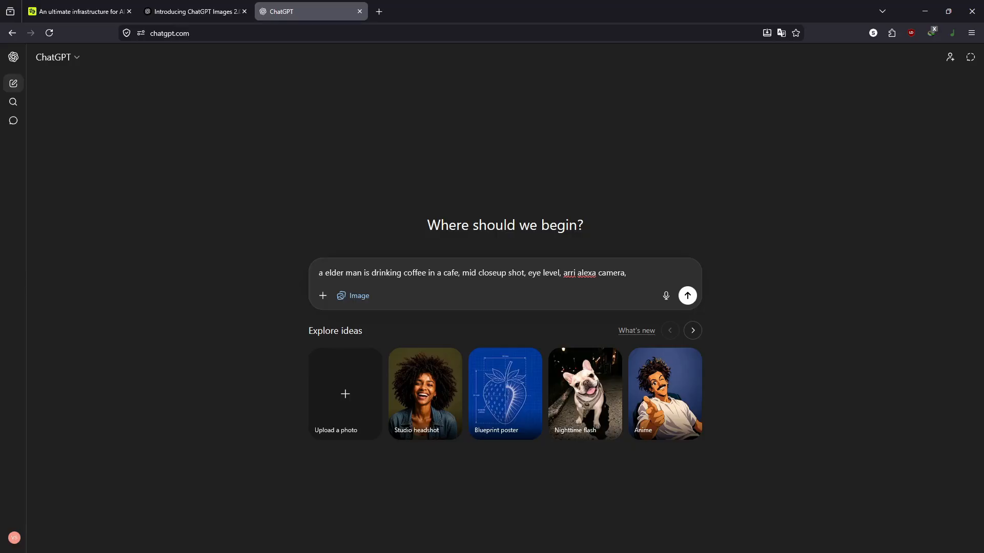
Step: Continue the prompt with "75mm prime lens, warm color grading with film grain"
text( 76)
key(BackSpace)
text(5mm prime lens,)
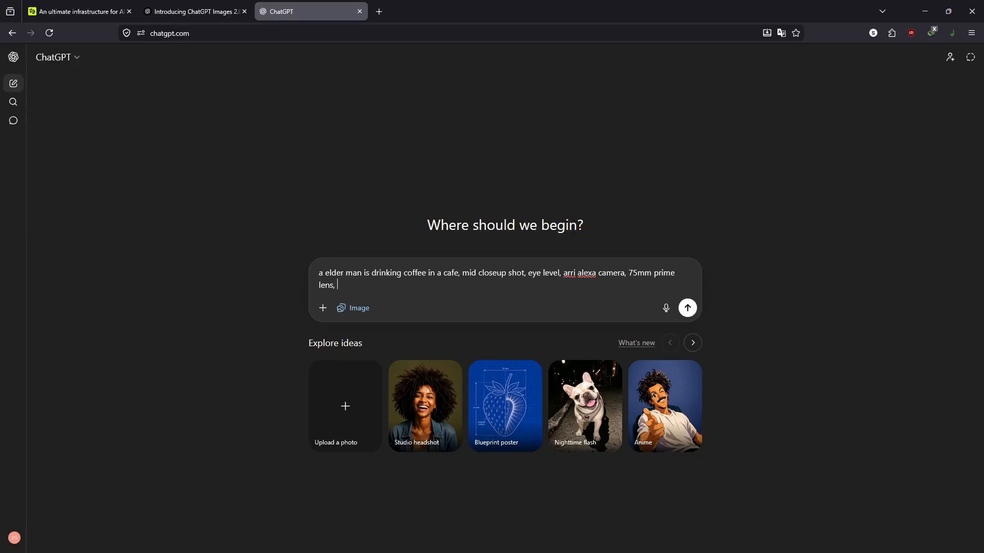
text(warm color f)
key(BackSpace)
text(grading with fil)
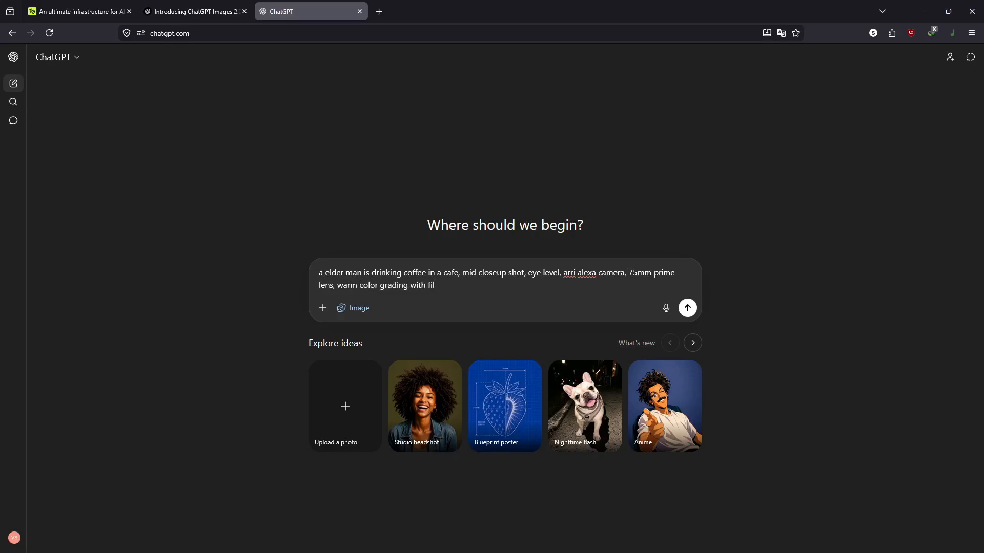
text(m grain)
Step: Copy the whole prompt, add "vertical 9:16" at its end and submit it for image generation
key(ctrl+a)
key(ctrl+c)
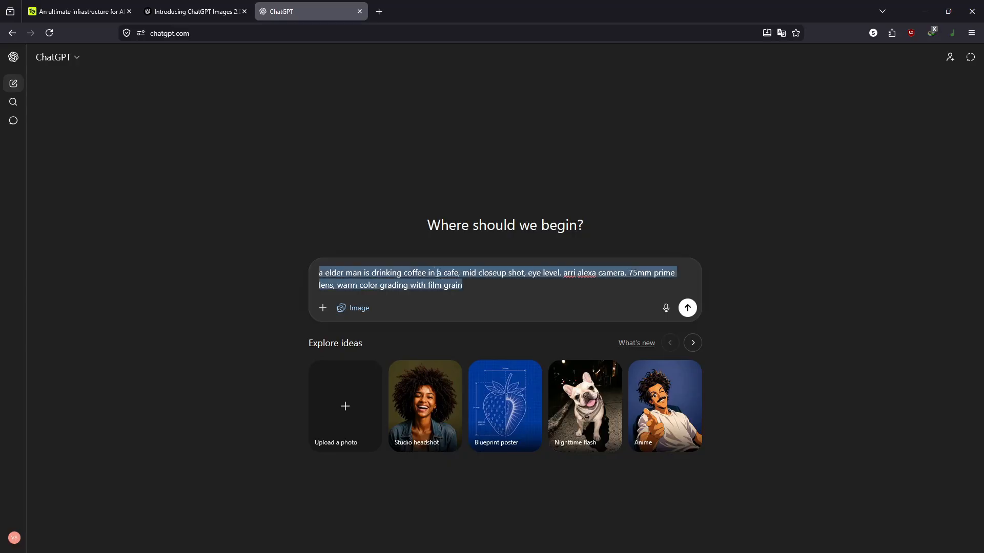
click(477, 289)
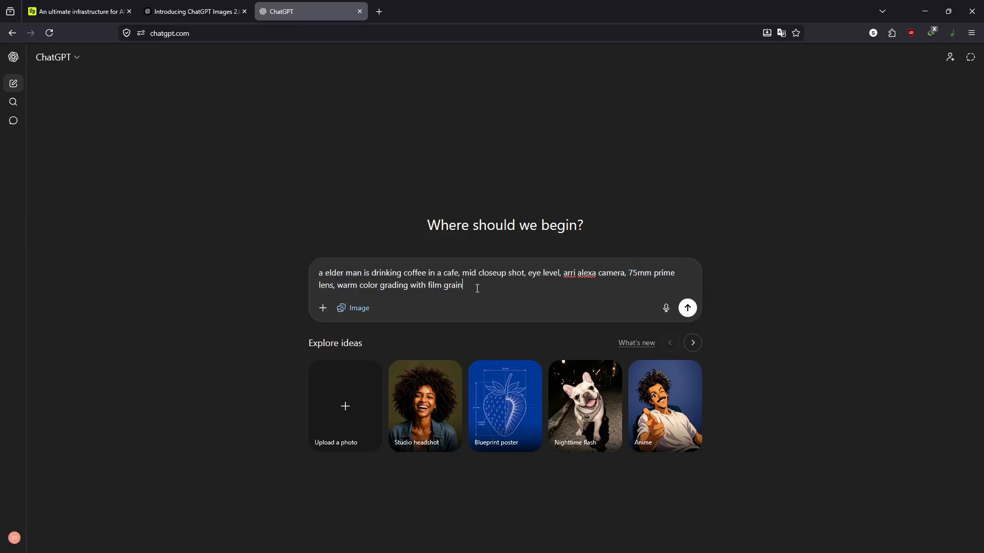
text(vertical)
text(9:16)
key(Return)
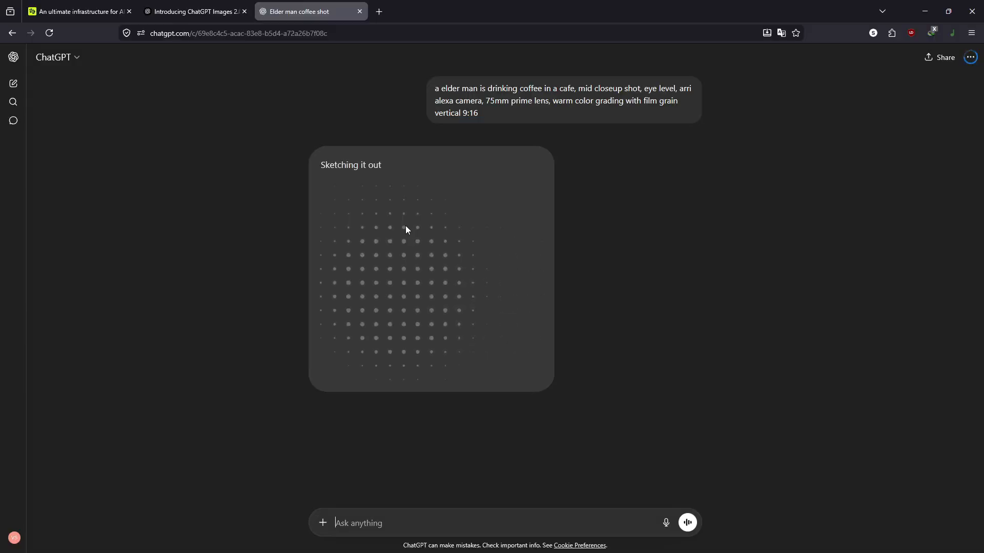
Step: Switch to Higgsfield and open its Create Image generator
click(82, 13)
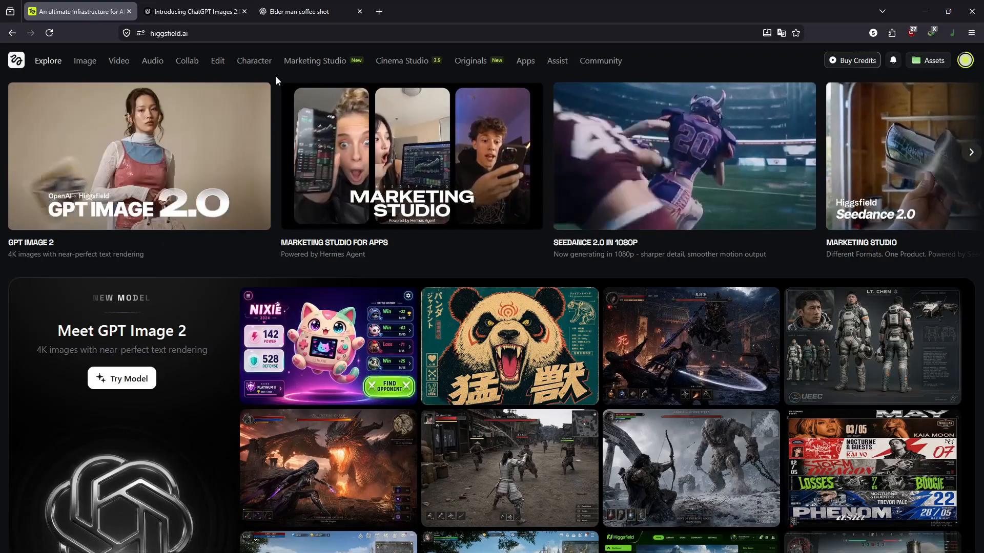
mouse_move(80, 66)
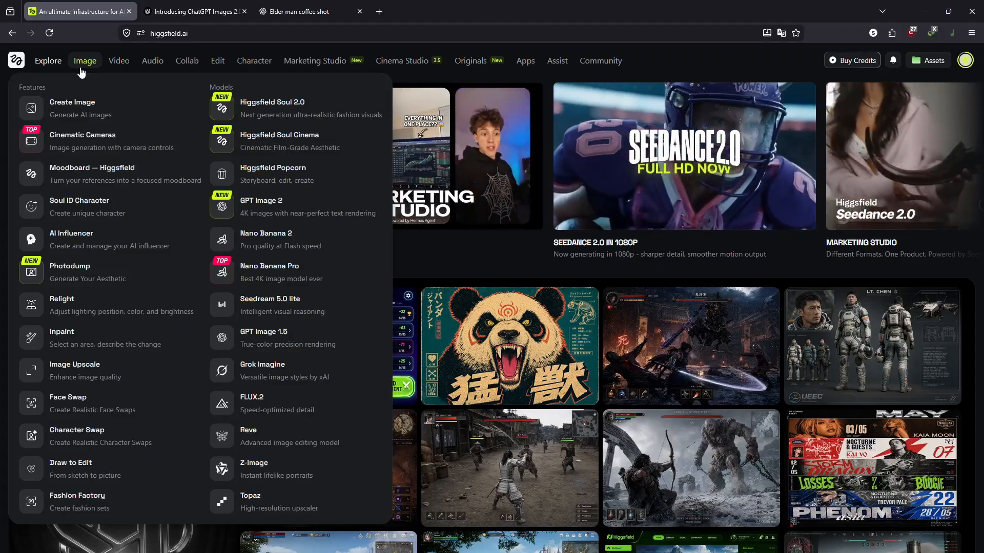
click(95, 119)
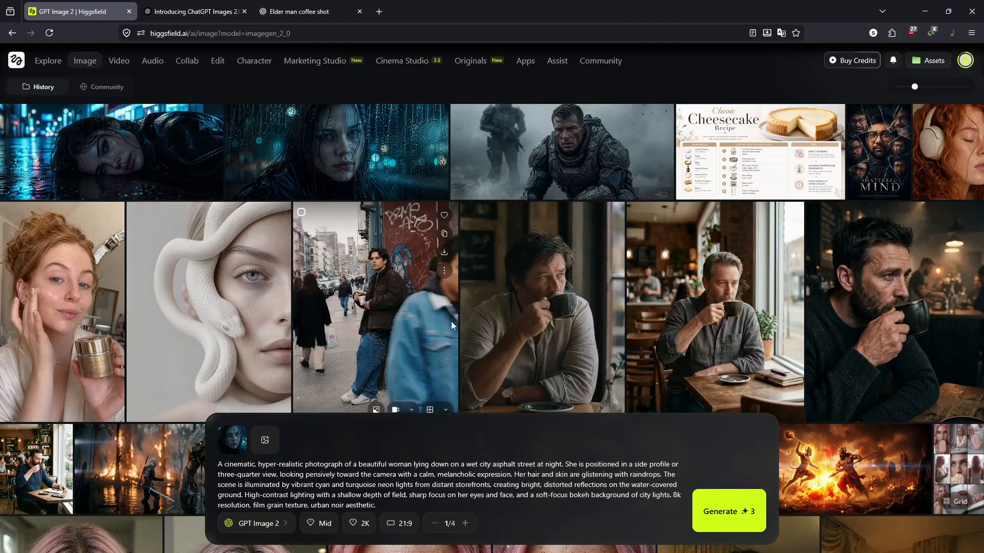
Step: Replace the existing prompt with the copied elder man coffee prompt and remove the attached reference image
key(ctrl+a)
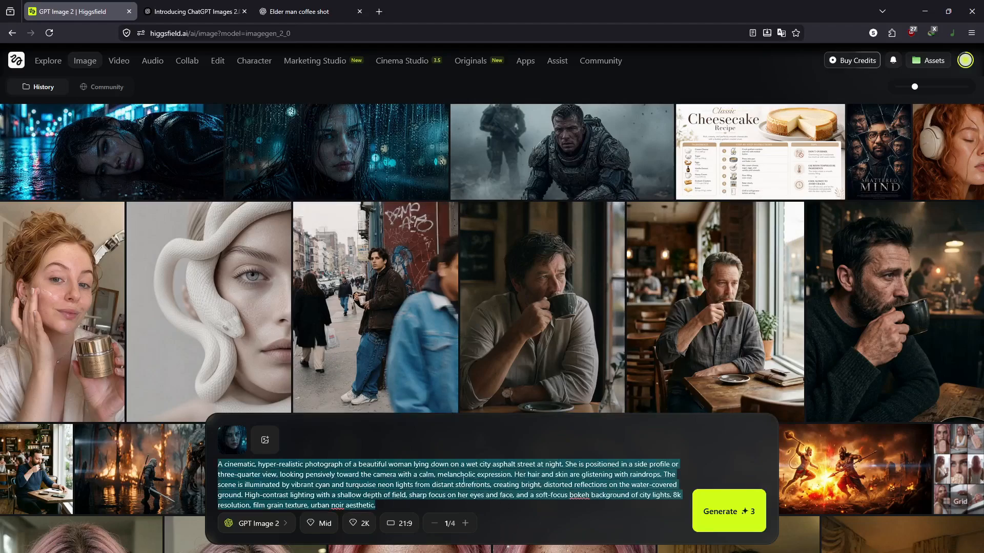
key(ctrl+v)
click(246, 456)
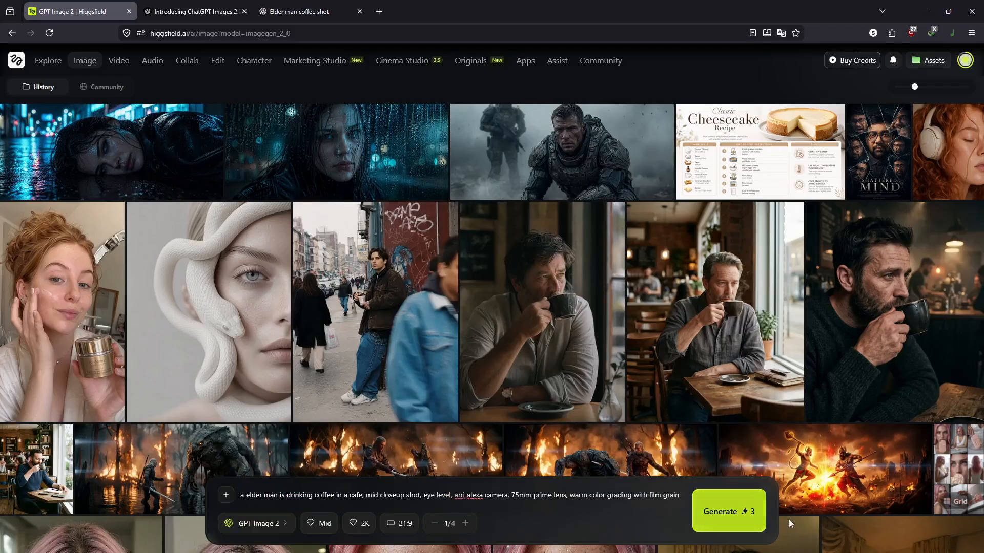
Step: Set the aspect ratio of the GPT Image 2 generation to 9:16
click(404, 523)
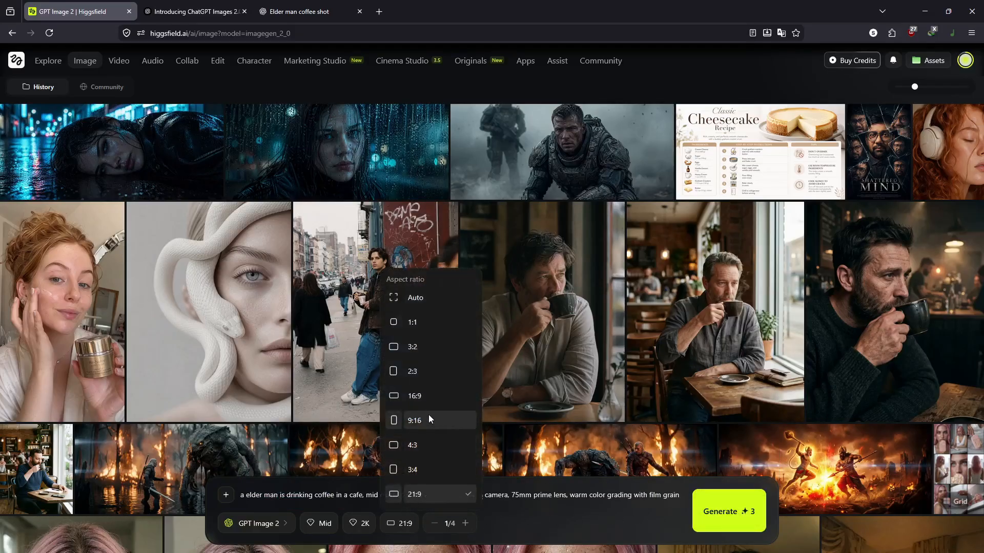
click(423, 421)
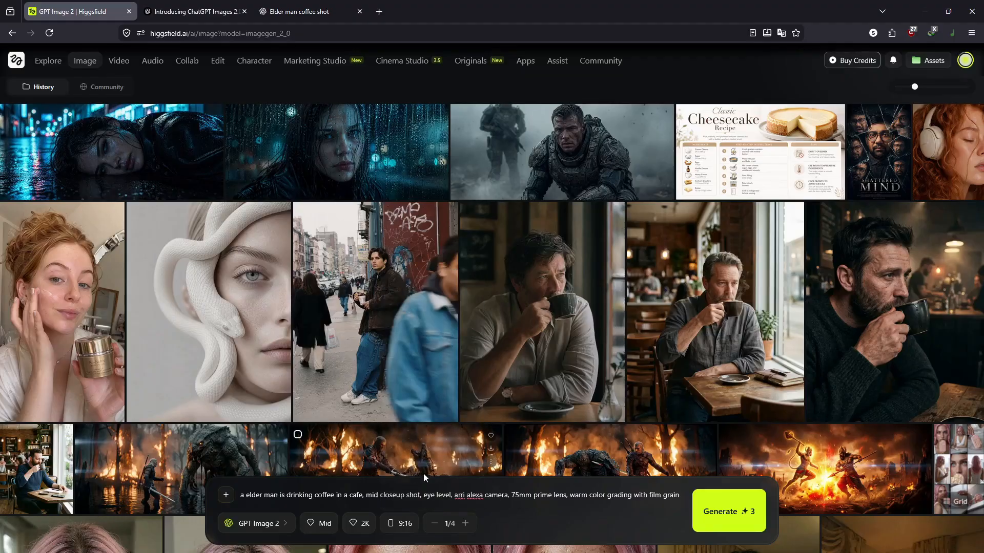
Step: Try the Low, Medium and High quality options for GPT Image 2 to compare their generation cost
click(324, 523)
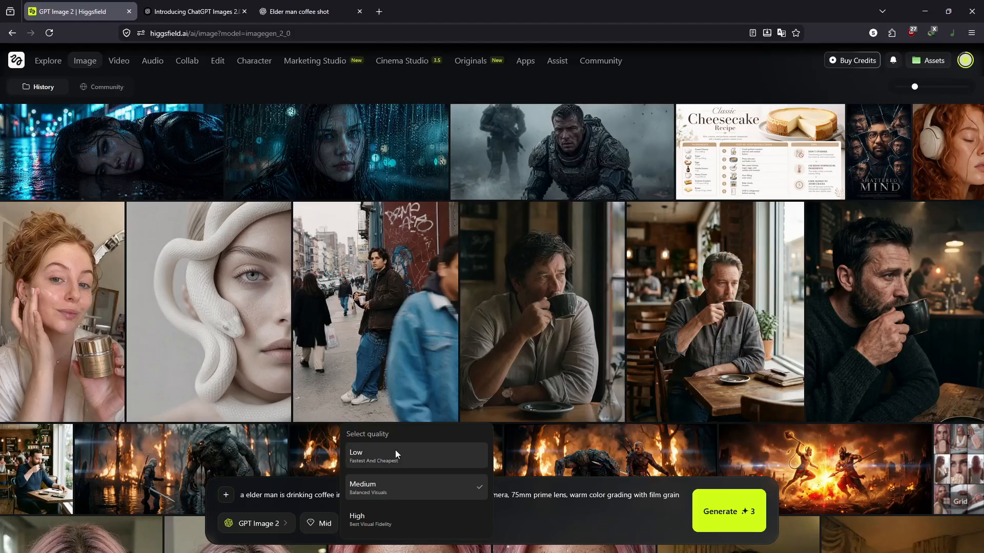
click(395, 453)
click(328, 531)
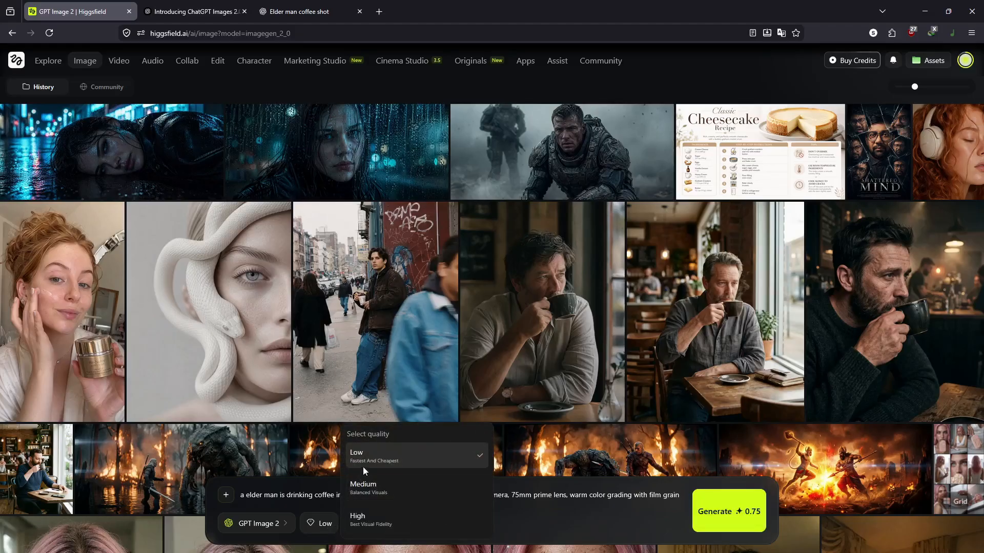
click(371, 484)
click(319, 524)
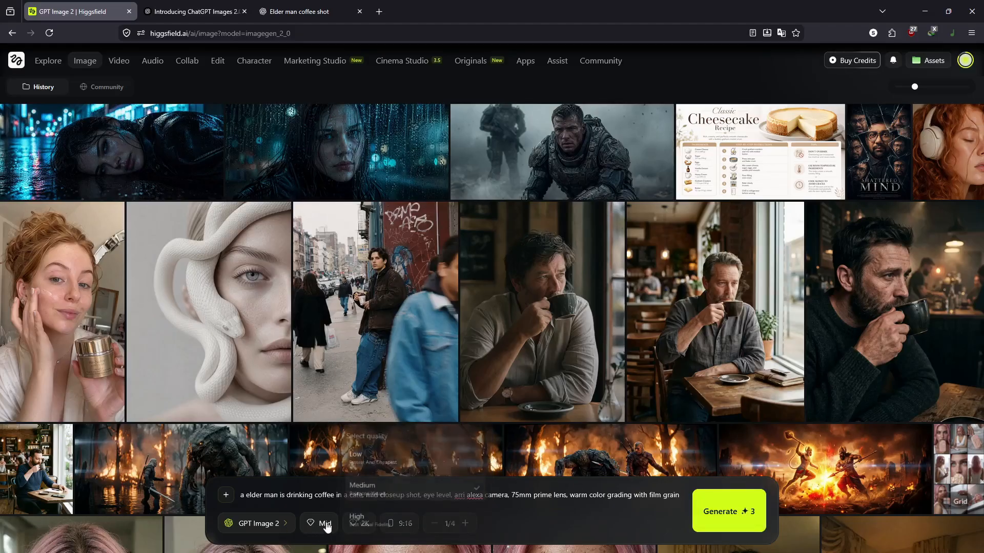
click(376, 512)
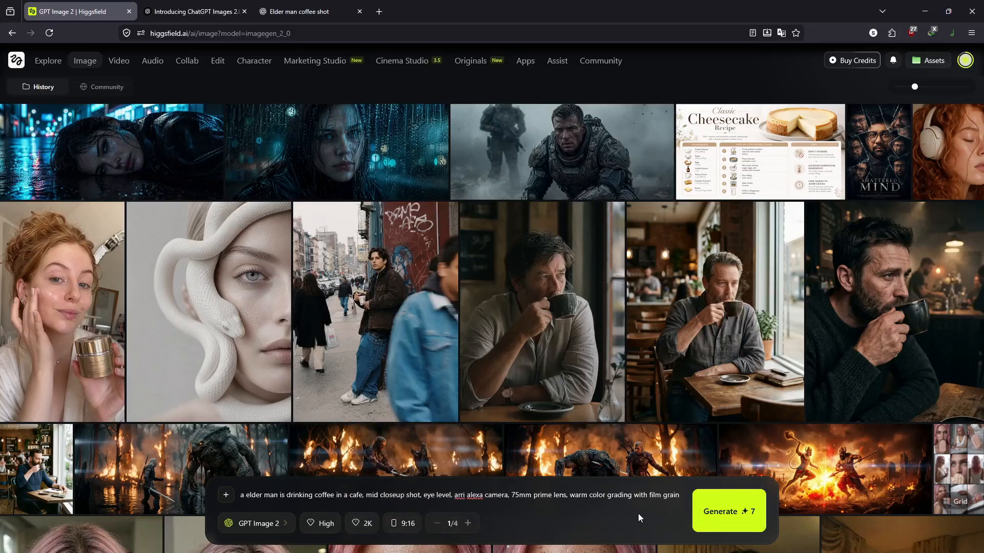
Step: Check the remaining credits in the account overview, and set the GPT Image 2 quality to Medium
click(963, 64)
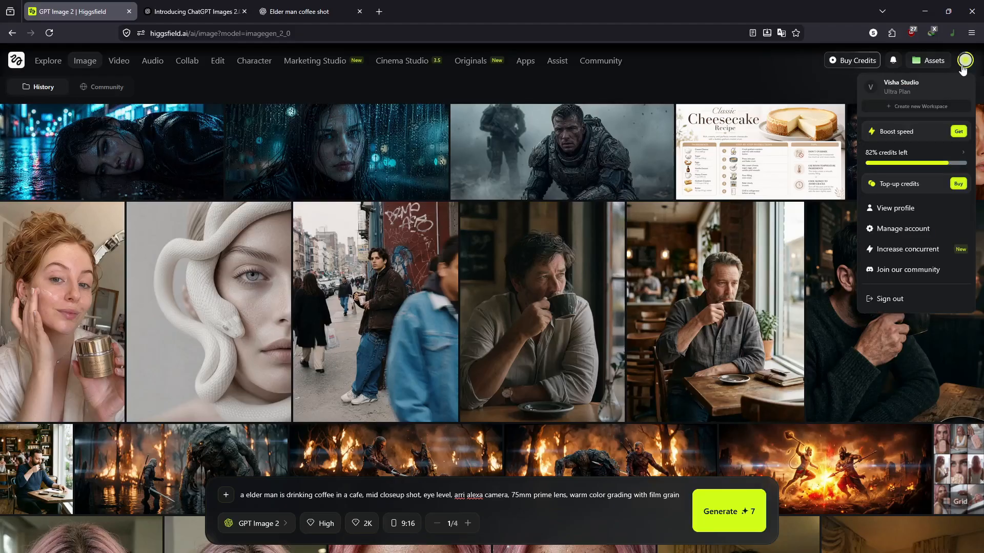
click(963, 66)
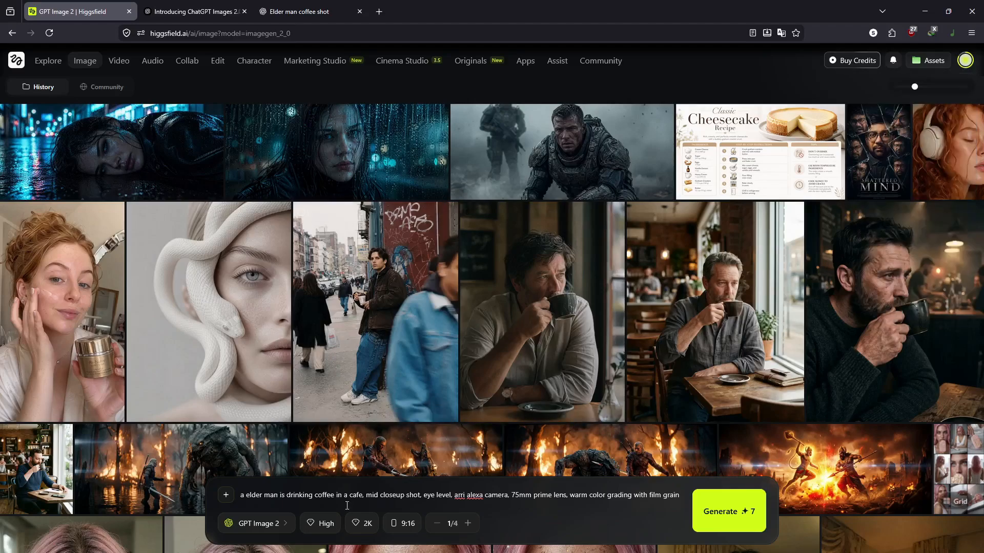
click(315, 530)
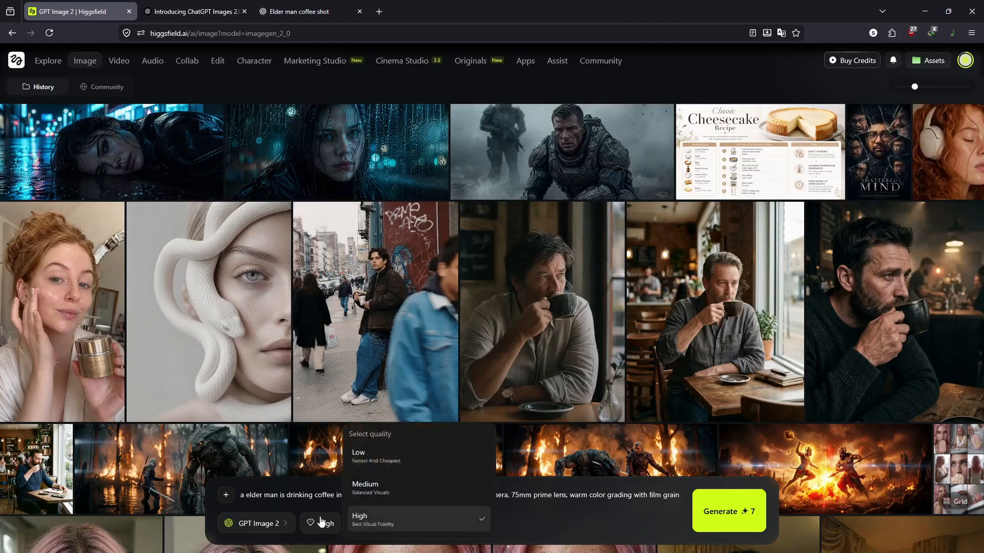
click(383, 487)
click(740, 512)
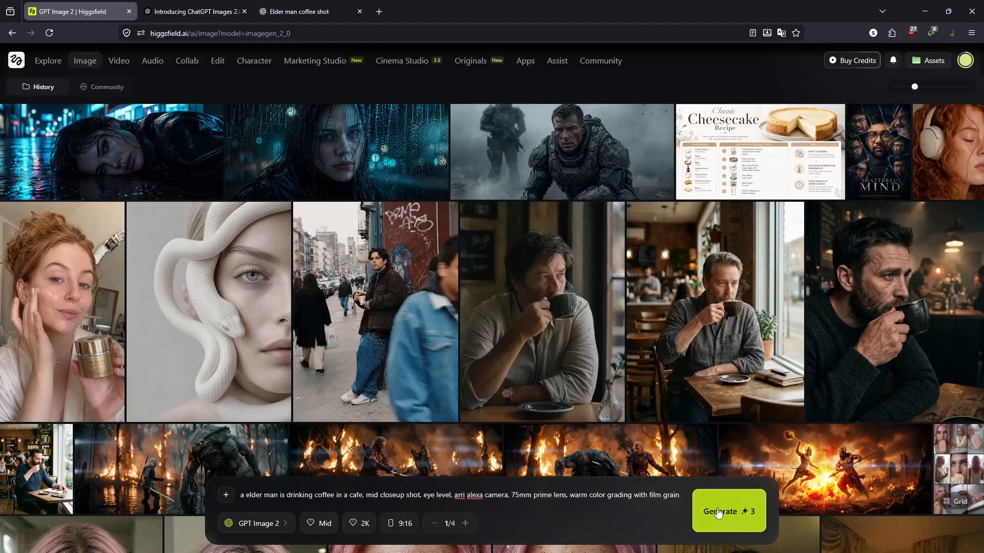
Step: Browse the previously generated images in the generation history
scroll(698, 423, down, 6)
scroll(702, 330, up, 4)
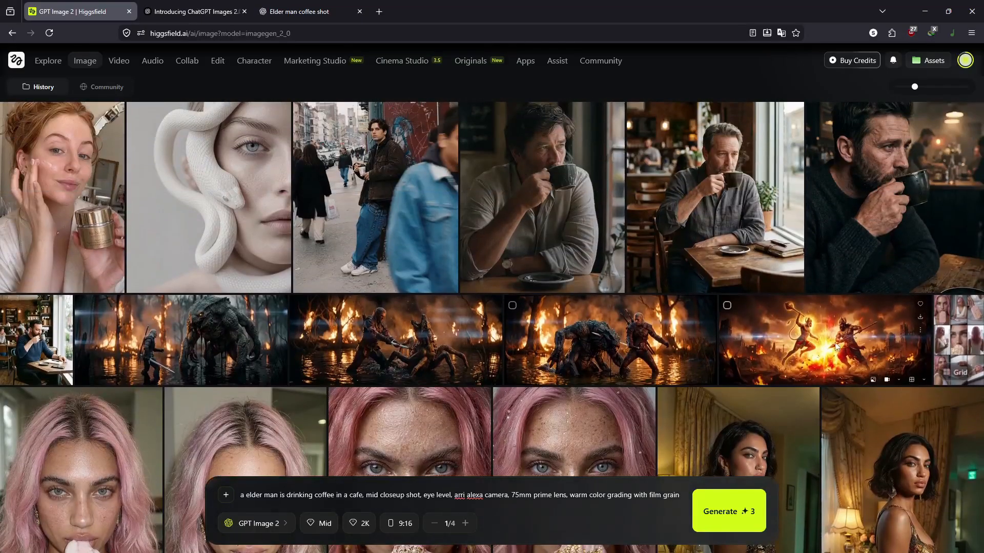
scroll(481, 334, down, 10)
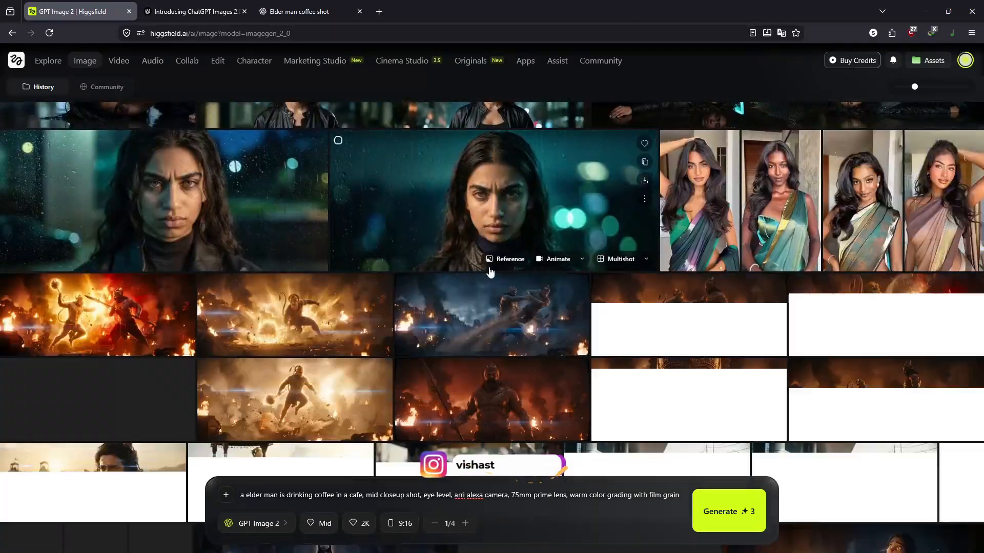
scroll(628, 359, up, 5)
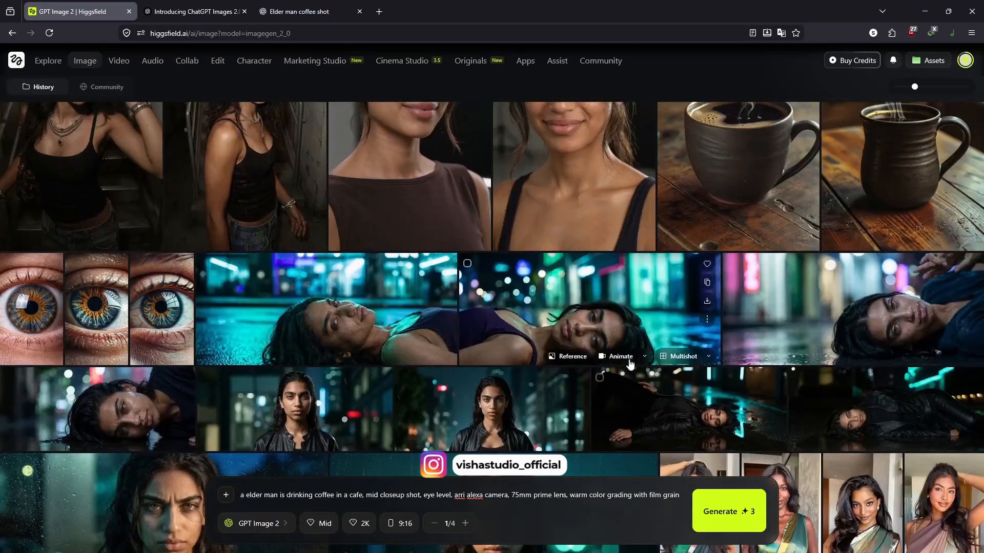
scroll(629, 358, up, 10)
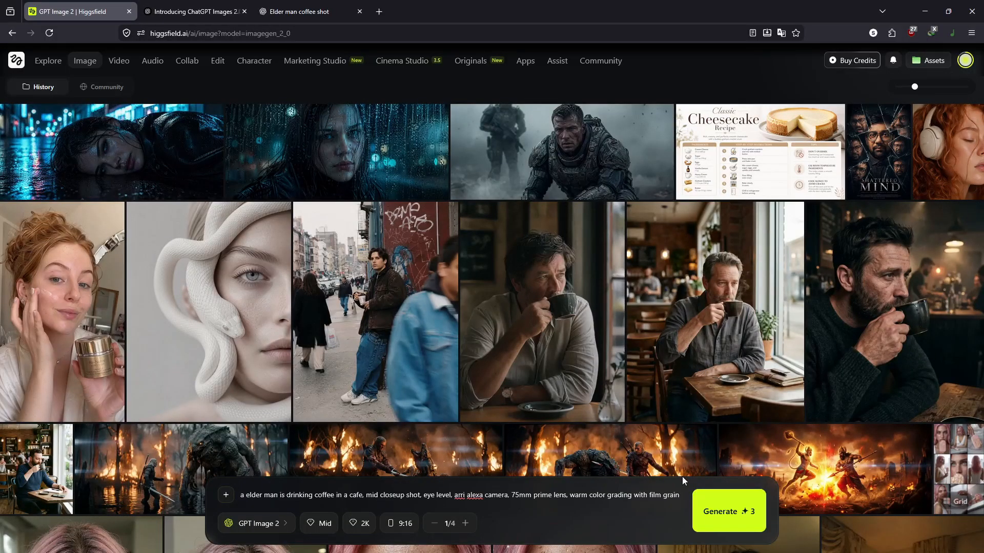
Step: Try Nano Banana 2 at 2K to compare its generation cost, and switch the model back to GPT Image 2
click(265, 525)
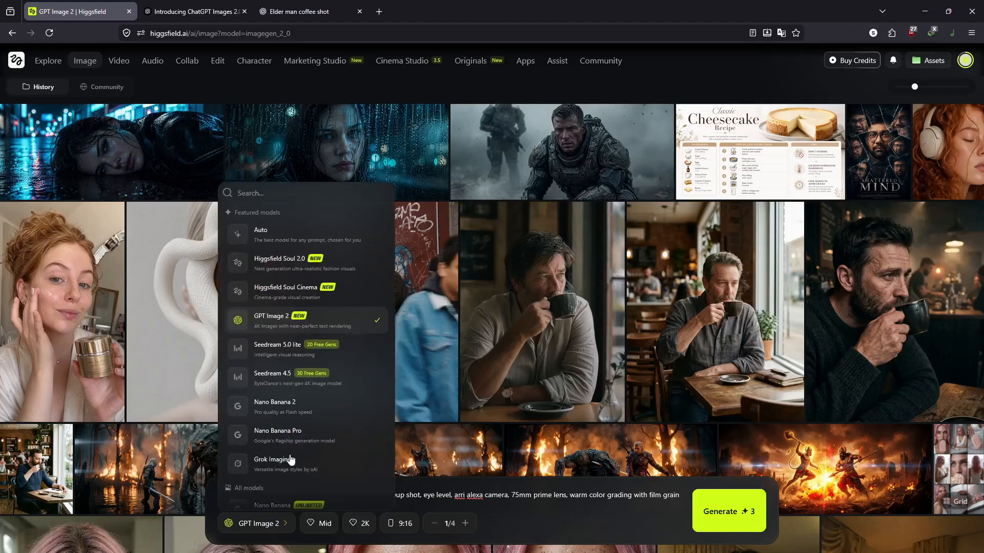
click(264, 405)
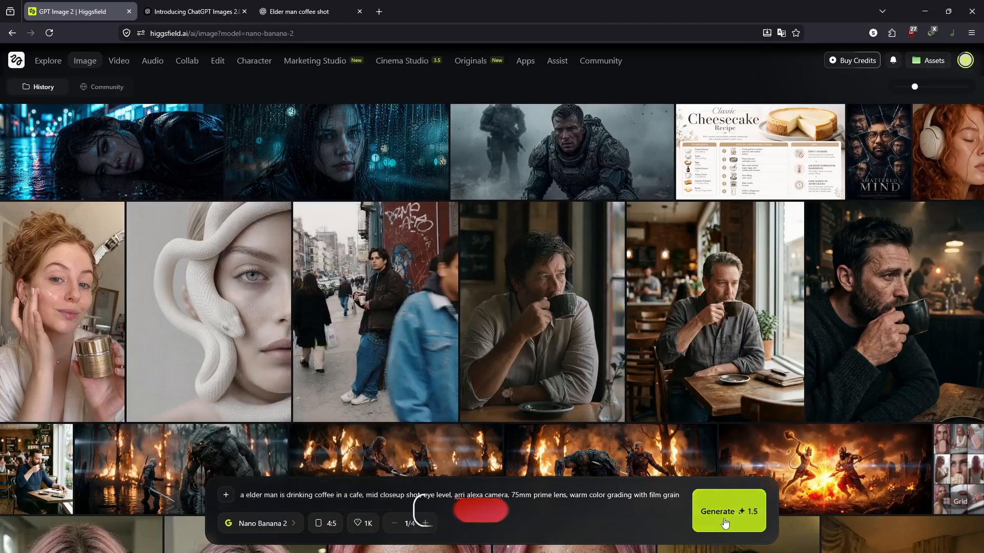
click(363, 523)
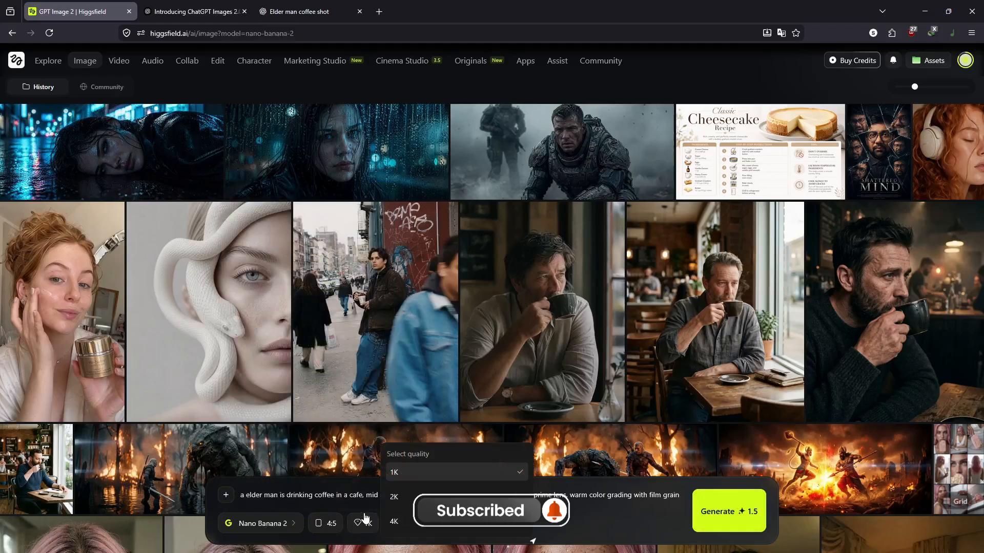
click(458, 469)
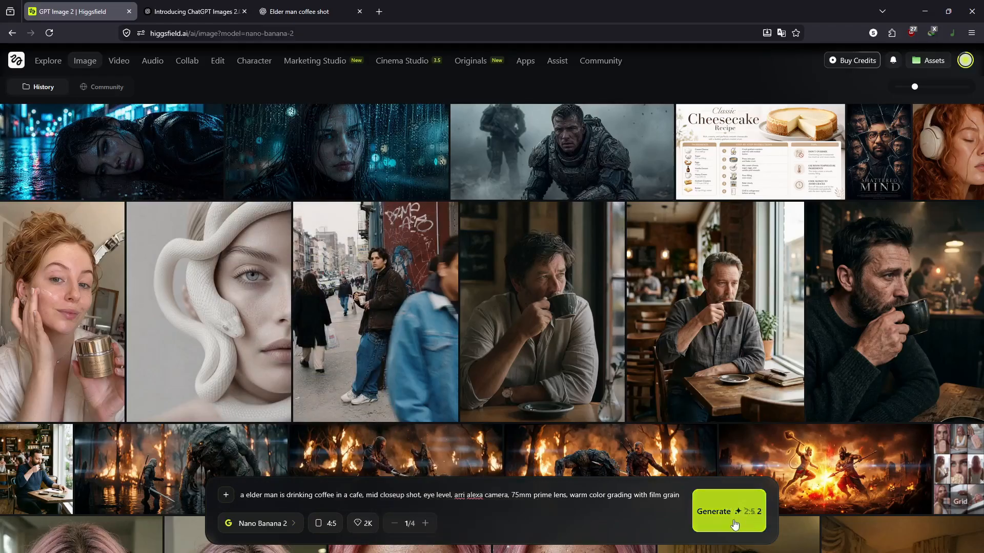
click(264, 526)
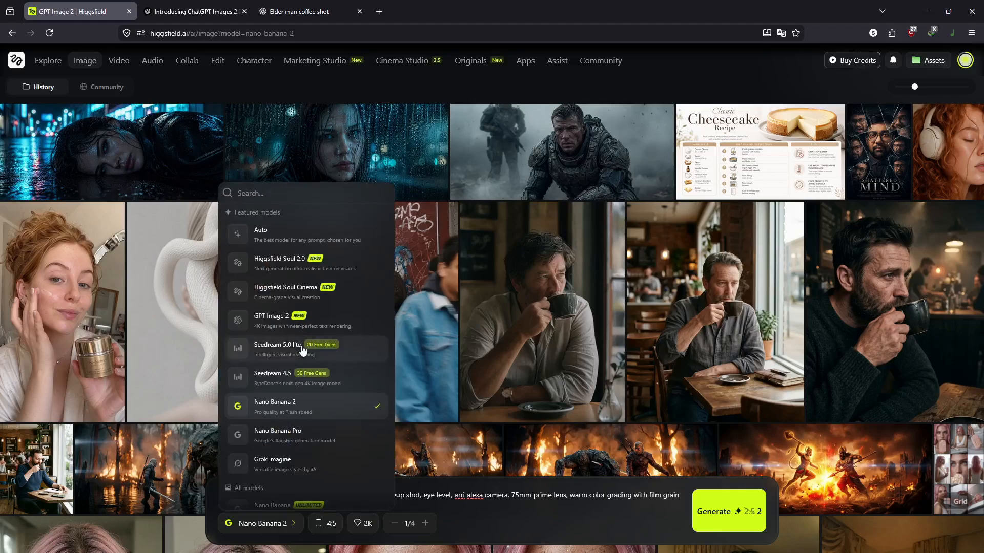
click(308, 323)
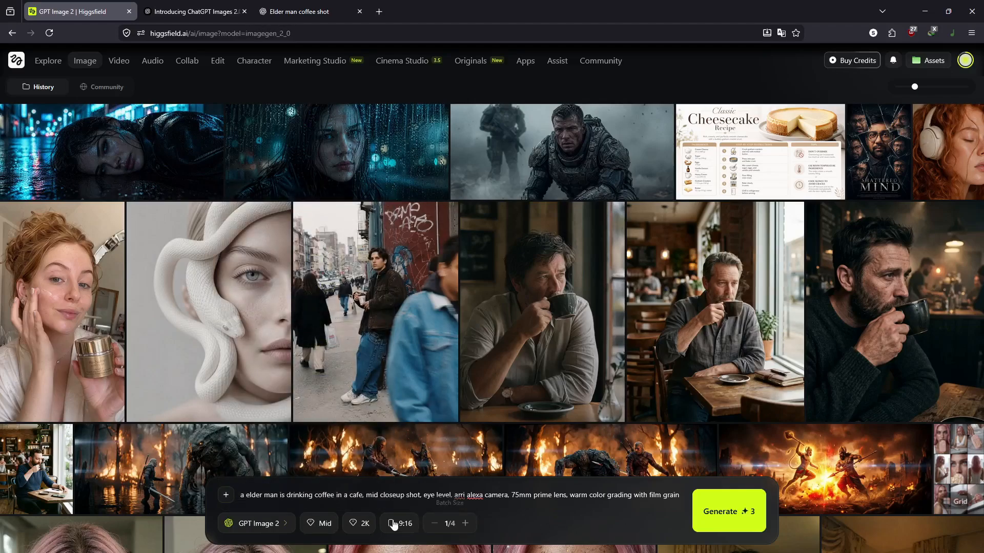
Step: Generate the elder man coffee image with GPT Image 2 at medium quality, 2K and 9:16
click(710, 520)
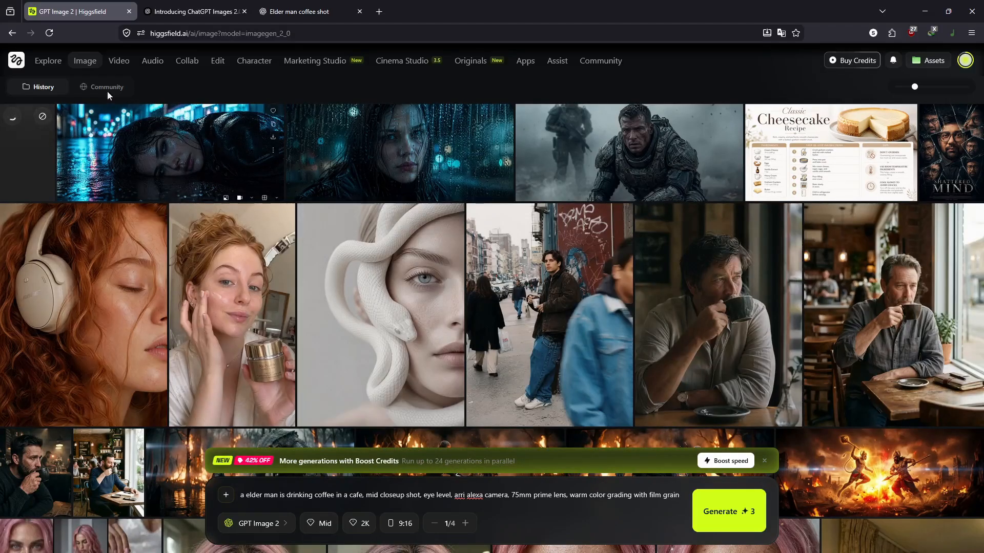
Step: Close the ChatGPT Images 2.0 article and open the image generated in the ChatGPT conversation in its own browser tab
mouse_move(175, 14)
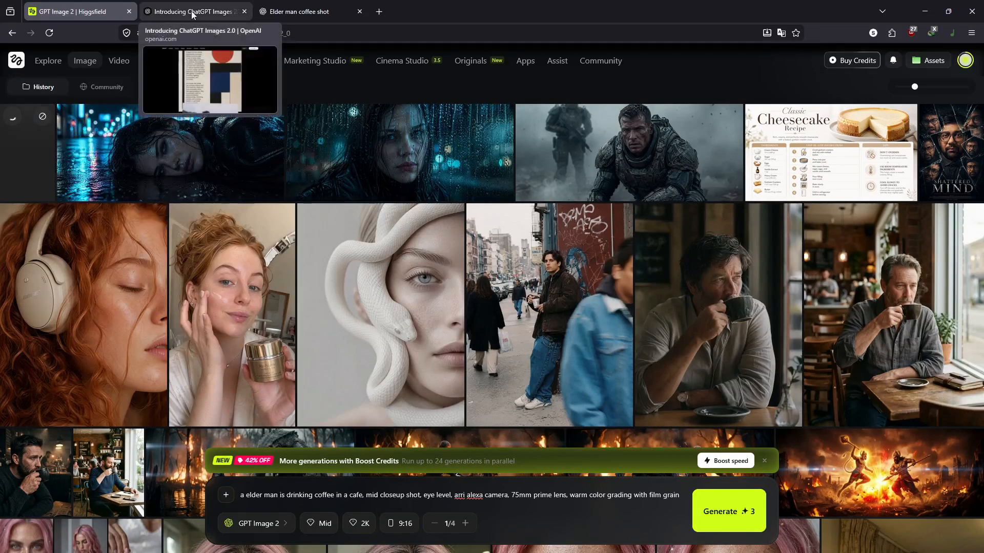
click(244, 11)
click(186, 14)
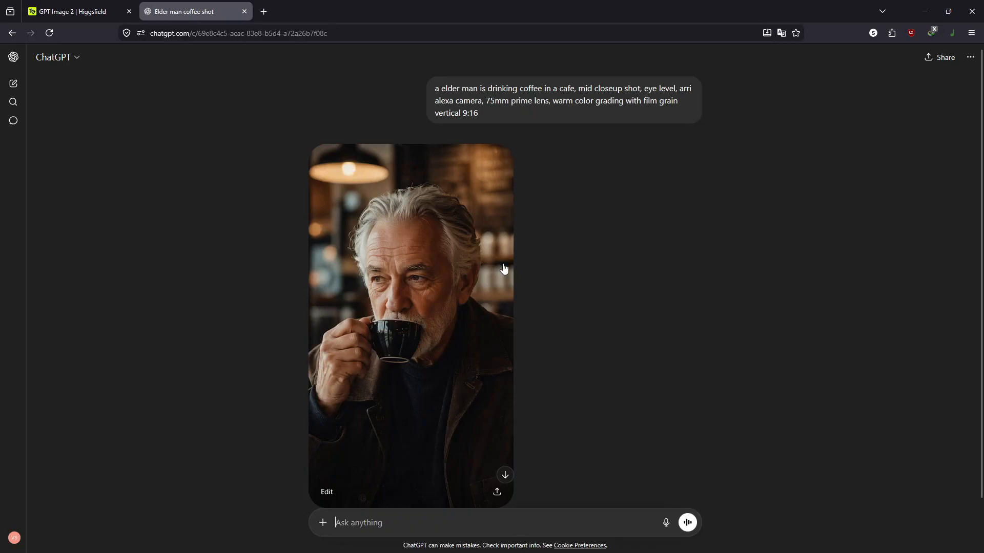
right_click(400, 196)
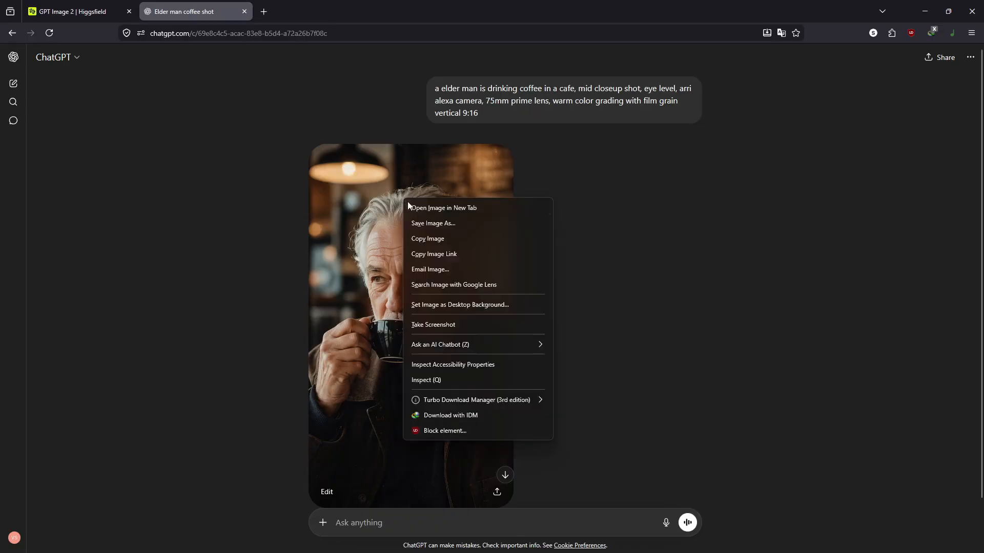
click(410, 207)
click(325, 16)
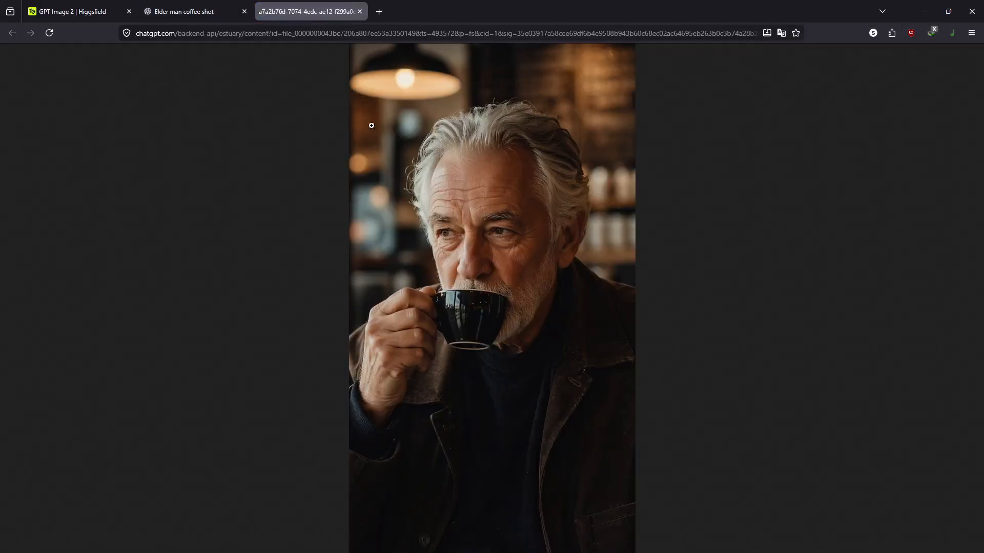
Step: Examine the ChatGPT image at full size from the face down to the jacket, and return it to the fitted view
click(475, 211)
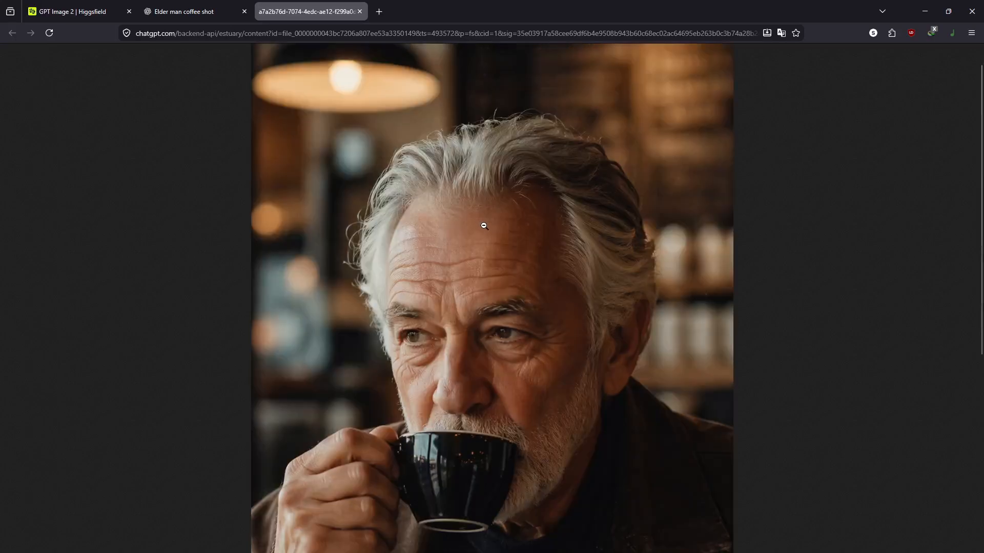
scroll(484, 226, down, 2)
scroll(483, 225, down, 4)
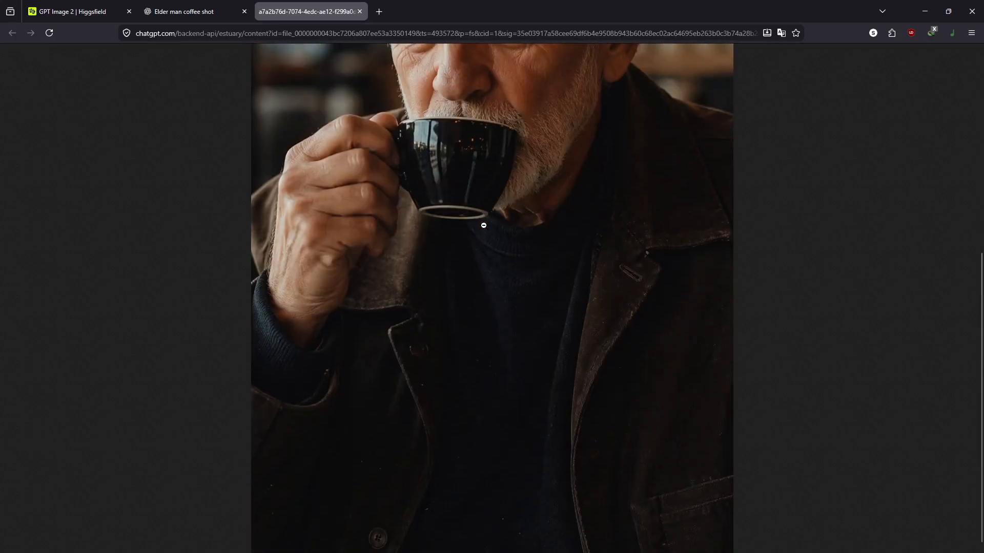
scroll(483, 225, up, 7)
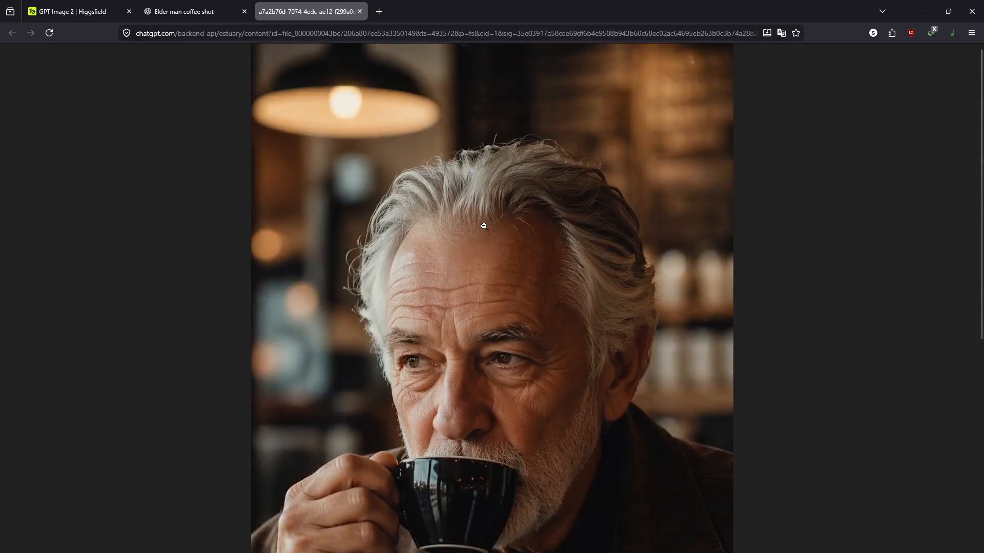
click(484, 226)
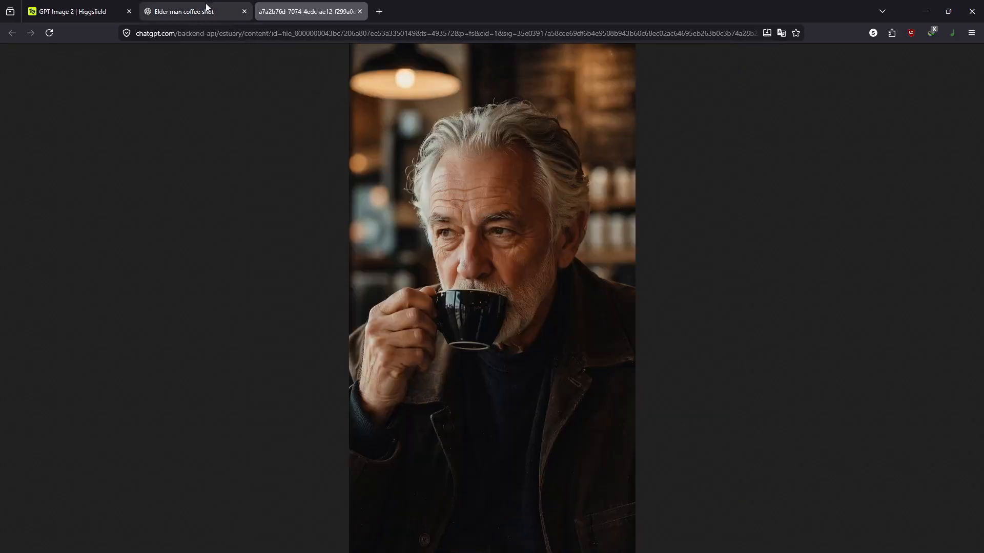
Step: Switch to Higgsfield and read the full prompt of the earlier image of a middle-aged man drinking coffee in a linen shirt
click(77, 11)
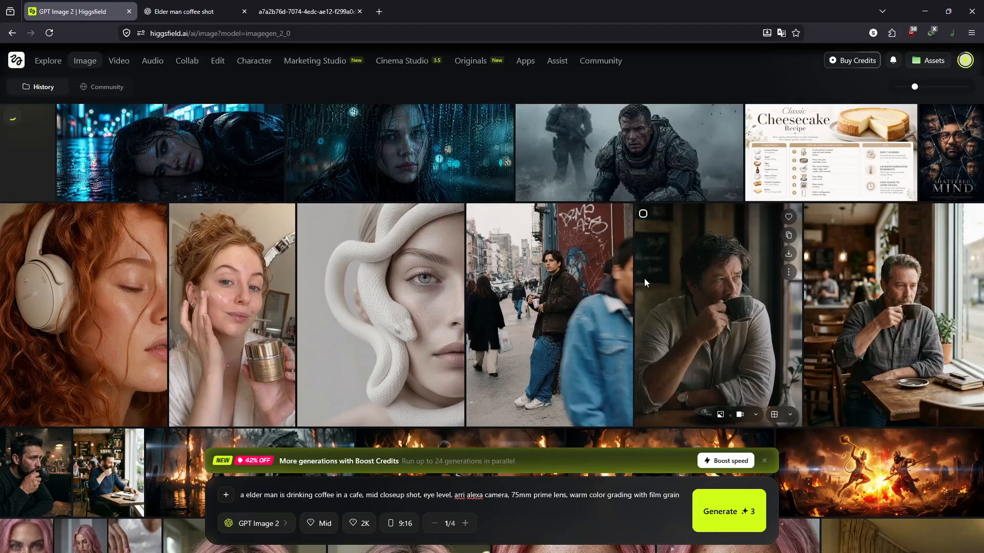
click(675, 277)
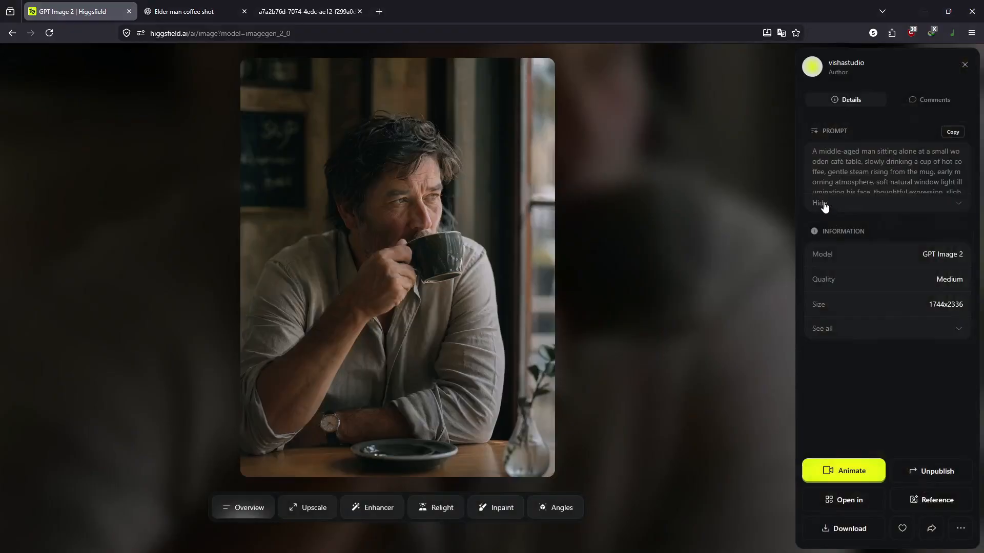
click(822, 203)
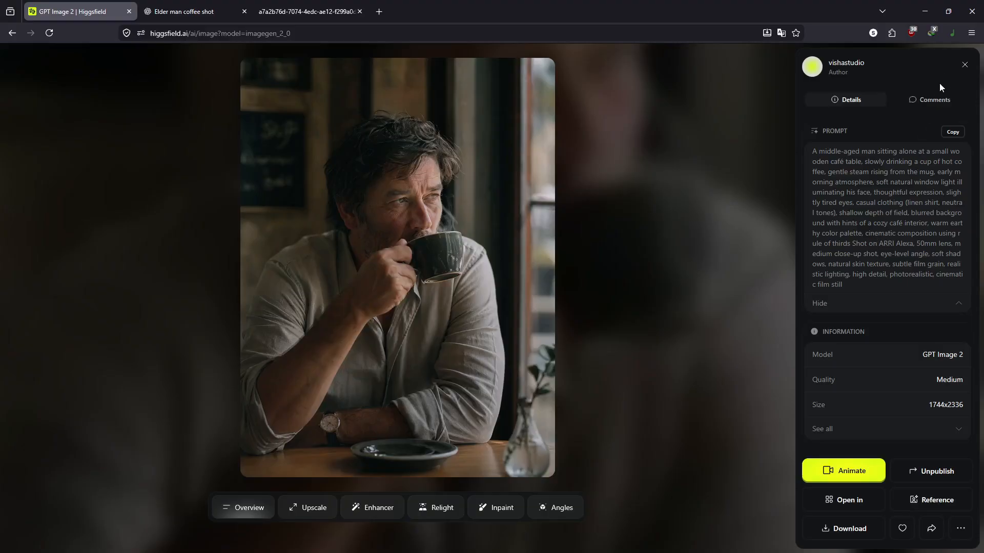
click(964, 64)
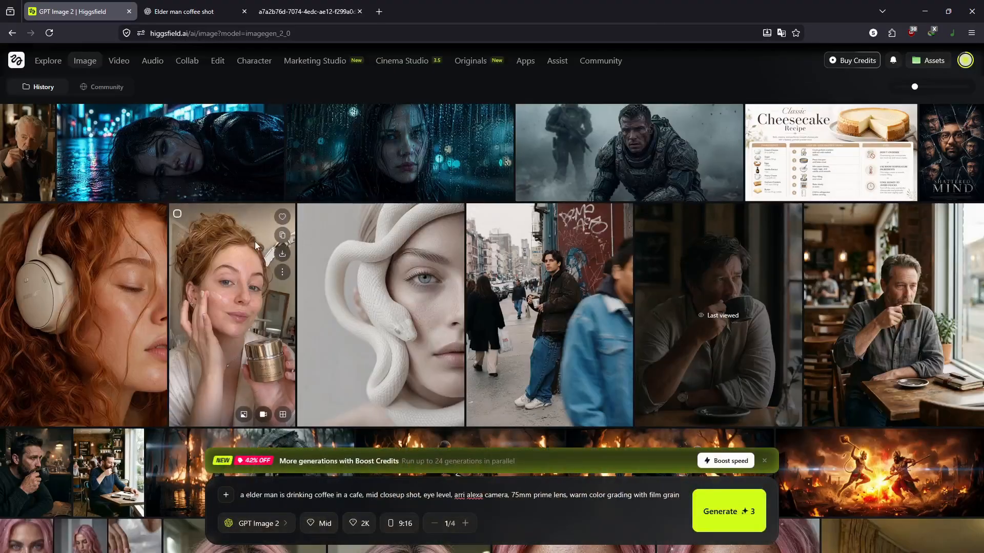
Step: Open the new elder man image in Higgsfield and place the ChatGPT image's browser tab directly beside the Higgsfield tab for comparison
click(19, 160)
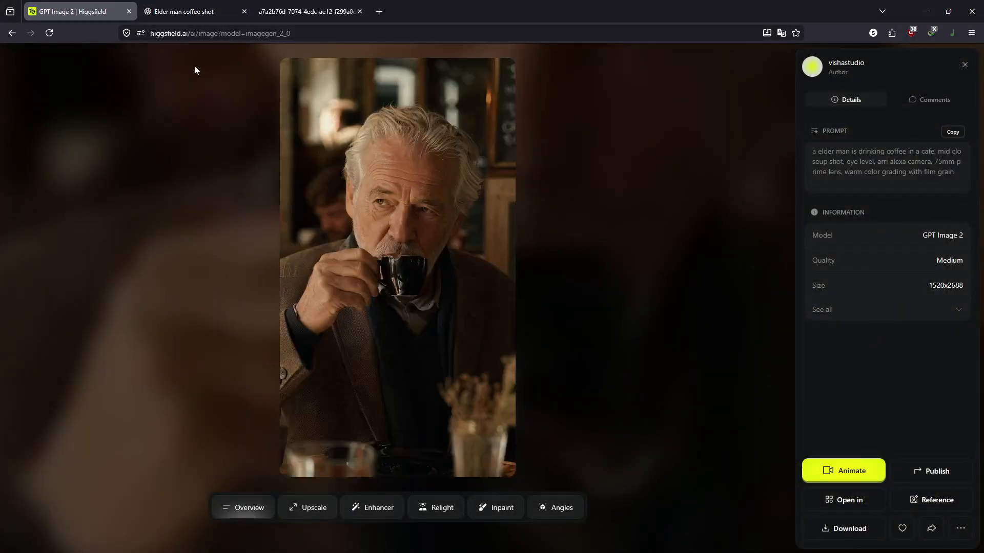
click(167, 11)
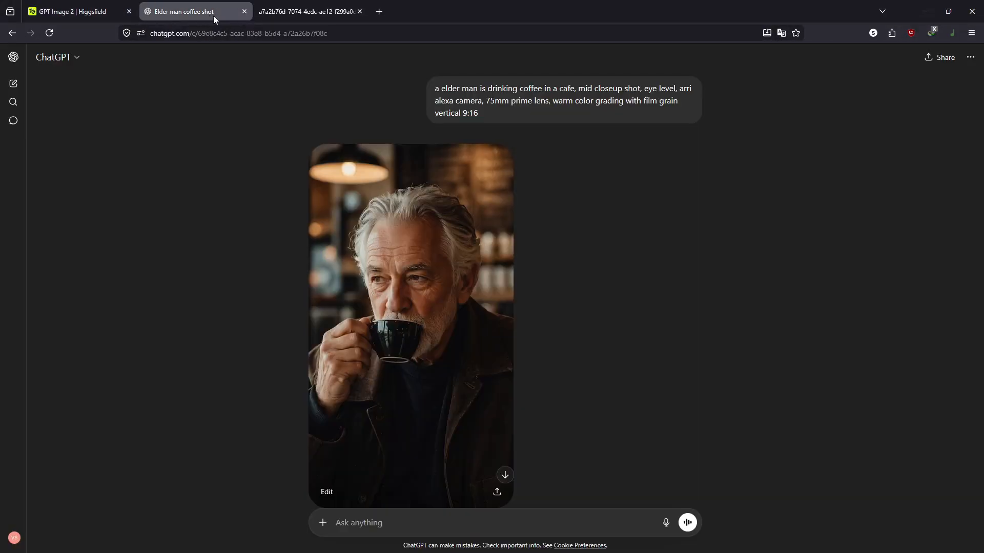
click(244, 12)
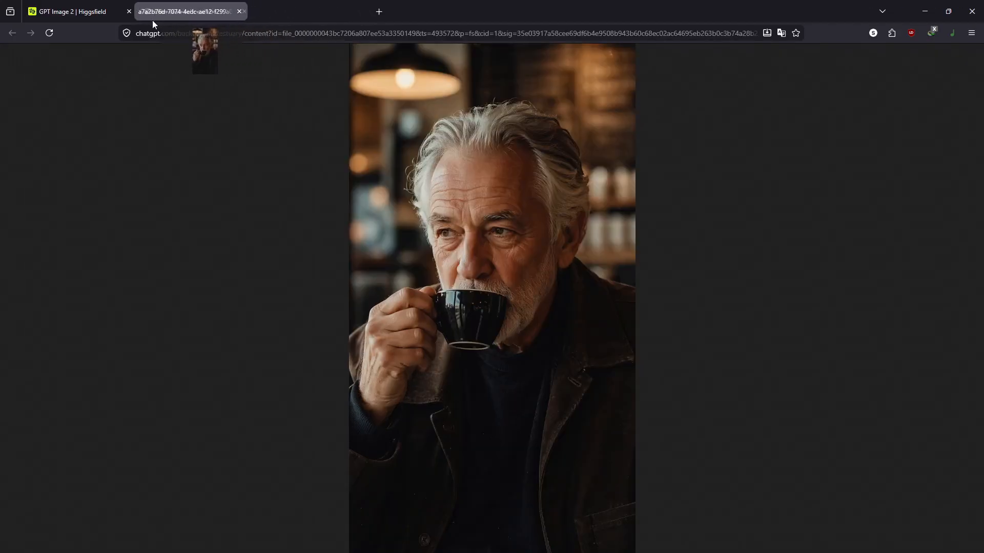
drag(152, 21, 181, 13)
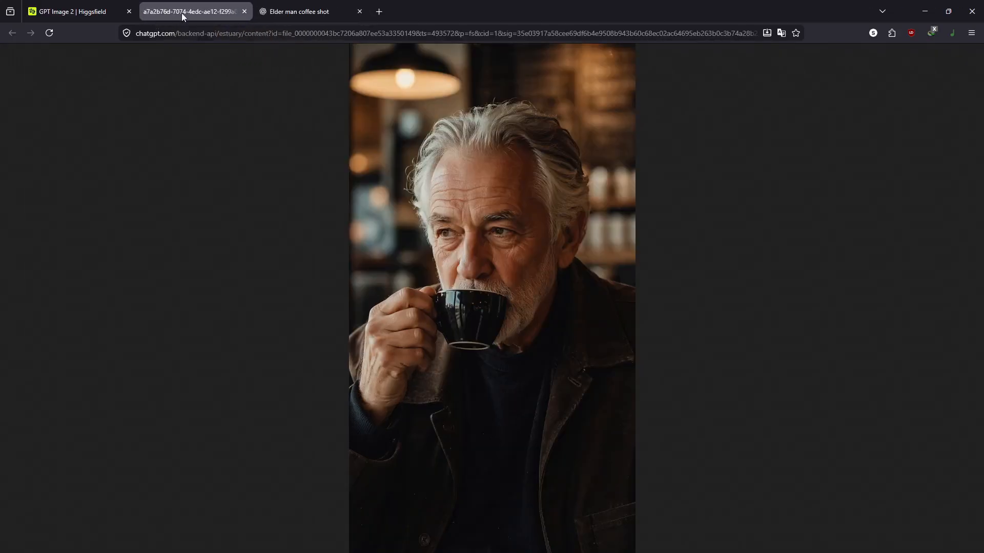
Step: Compare the ChatGPT and Higgsfield elder man images by alternating between their browser tabs, and close the Higgsfield image view
click(82, 14)
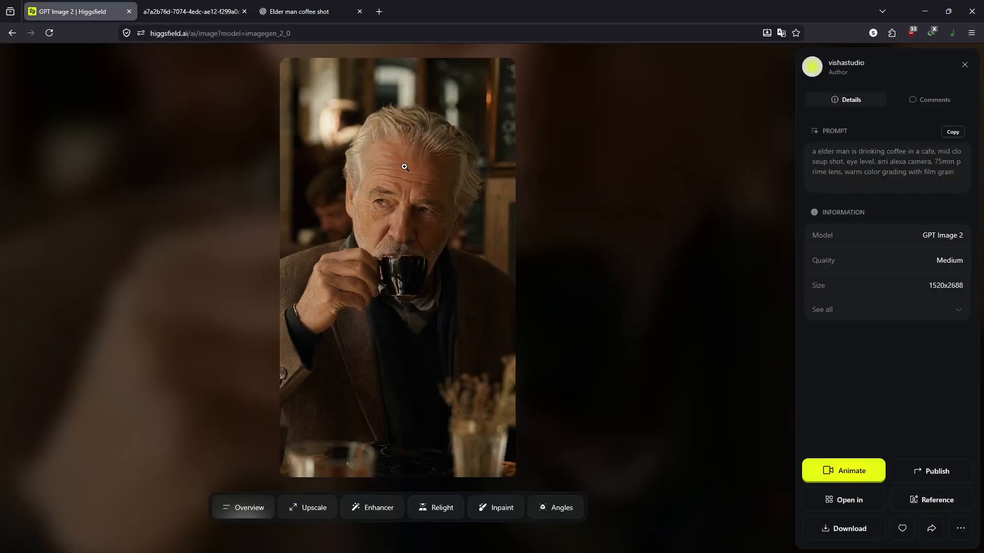
click(163, 8)
click(79, 9)
click(963, 62)
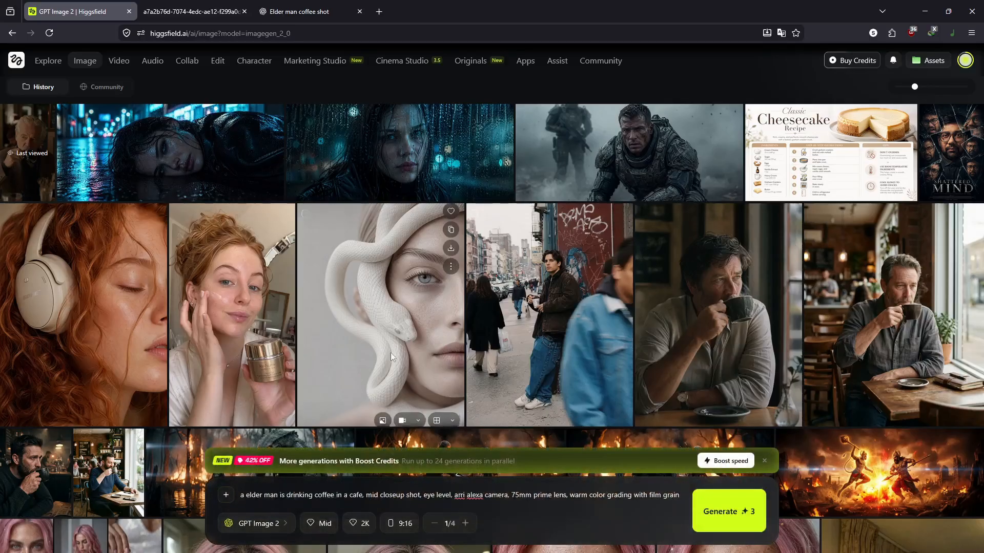
Step: Open the 1990s street photography image in the history, read its full prompt, and return to the gallery
click(558, 310)
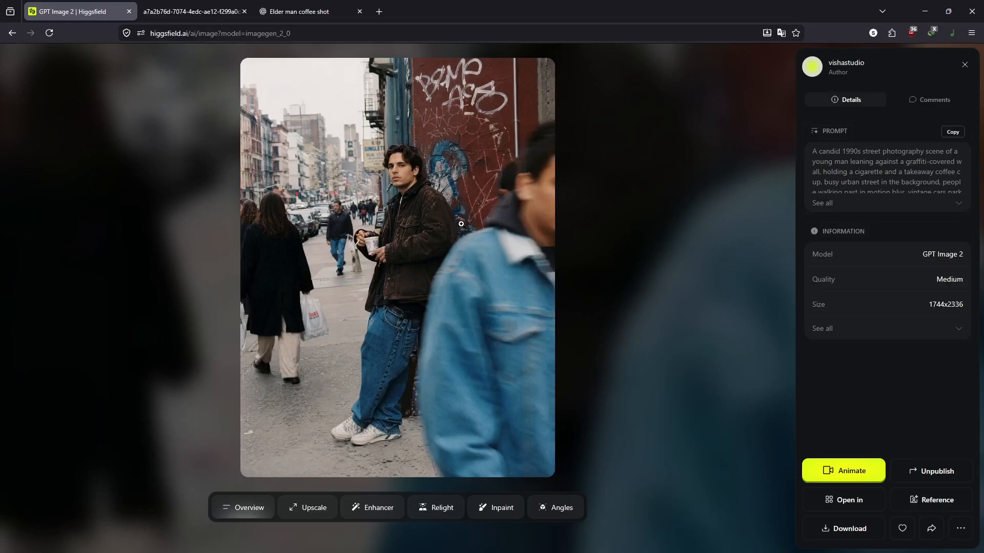
click(956, 208)
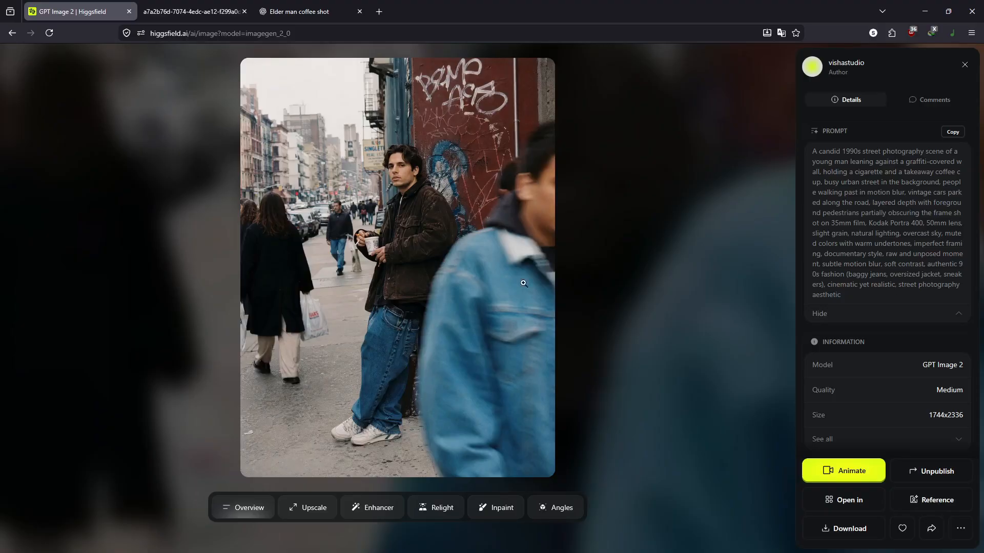
click(532, 238)
click(762, 140)
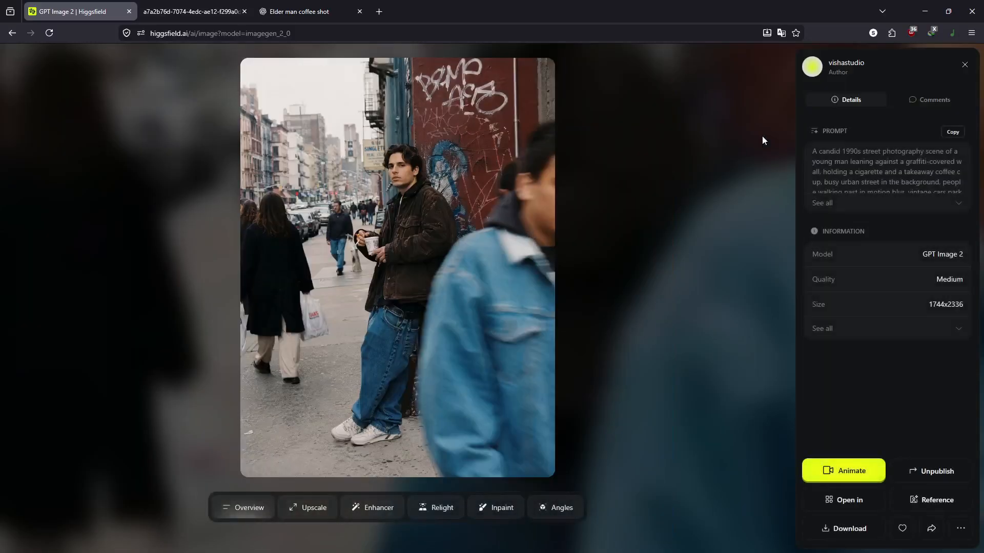
click(965, 65)
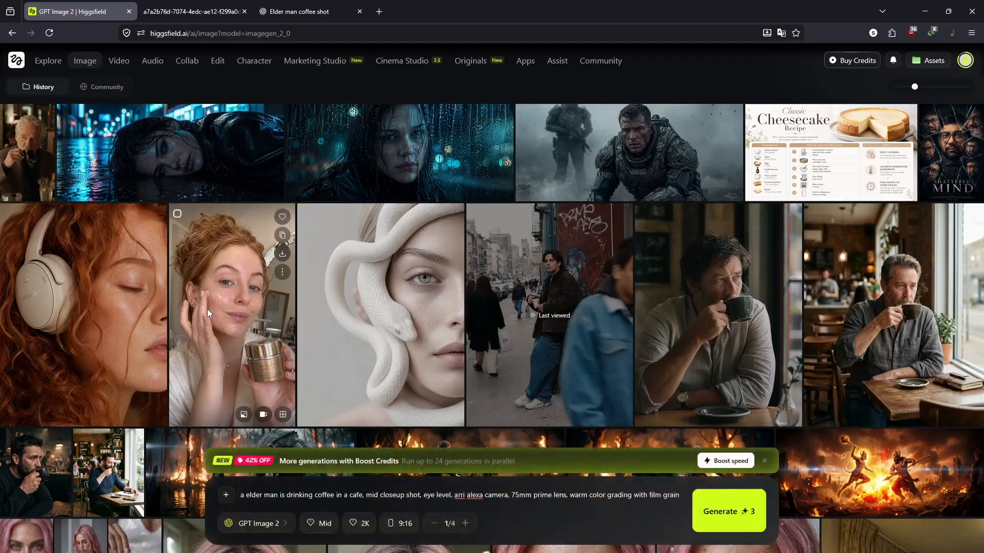
Step: View the close-up portrait of the woman with the white snake, read its full prompt, and close it
click(352, 290)
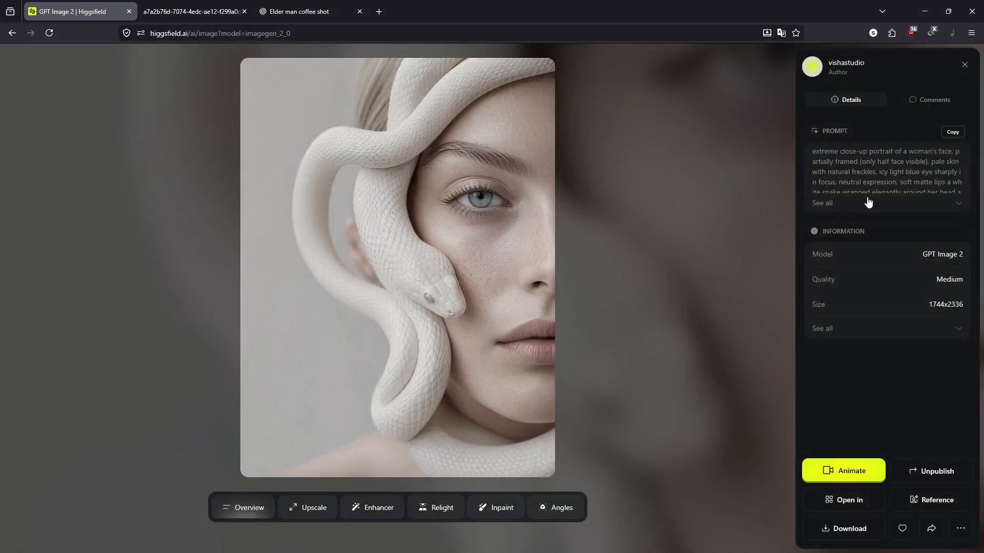
click(825, 205)
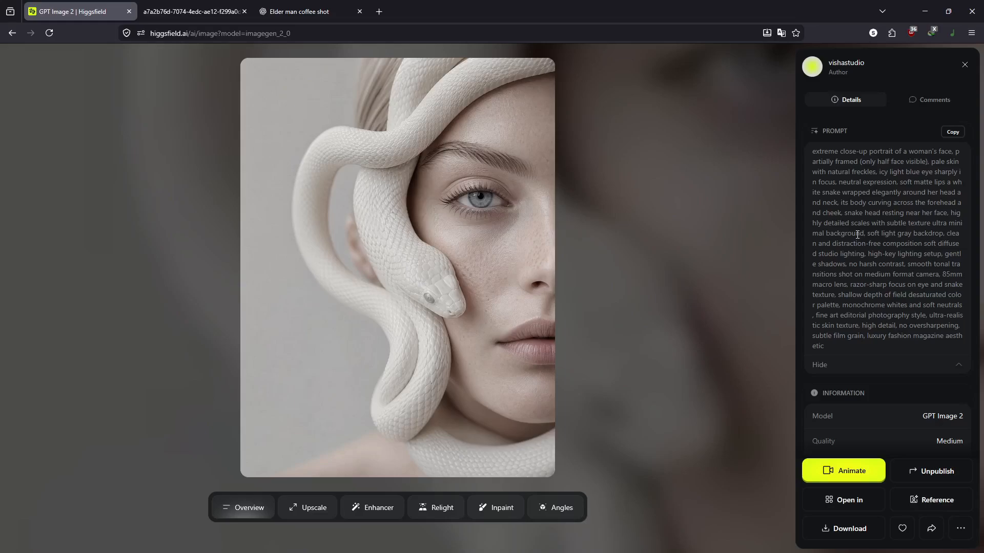
click(964, 64)
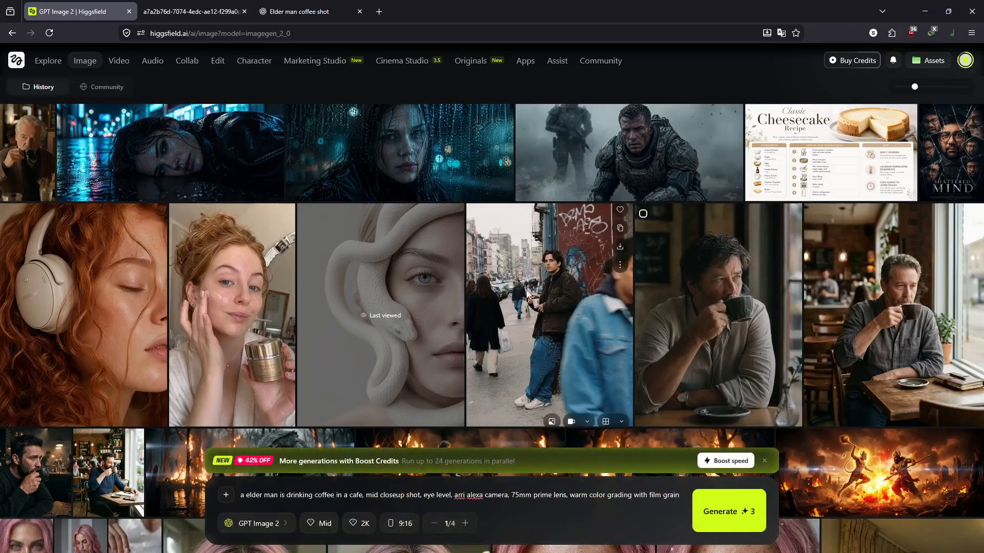
Step: Examine the red-haired creator's skincare image with its uploaded cream jar reference and full prompt, and close it
click(217, 300)
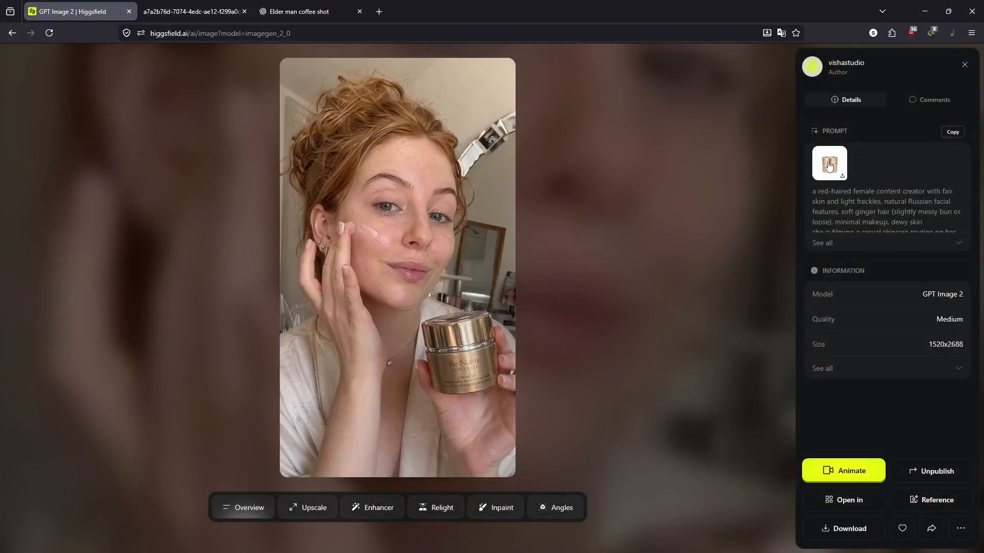
click(829, 163)
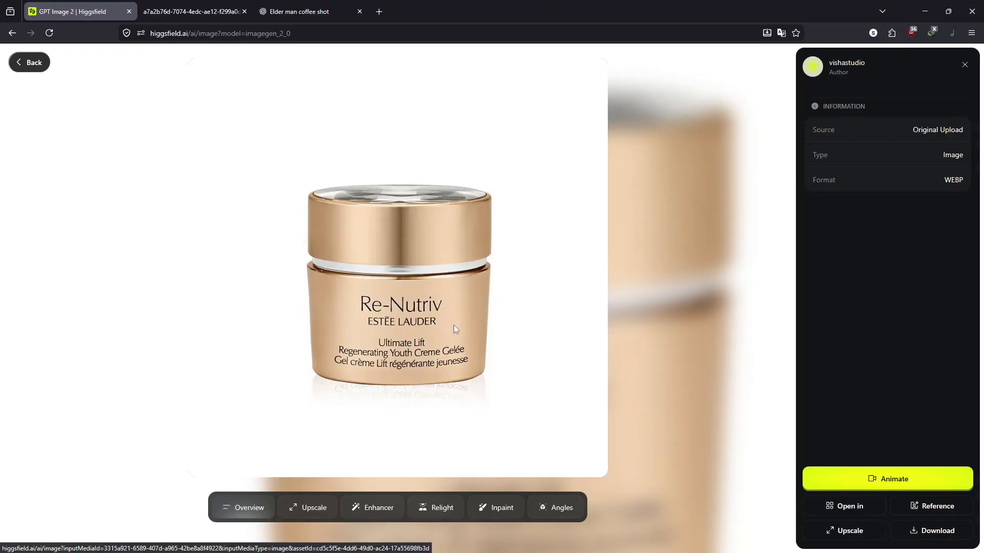
click(28, 62)
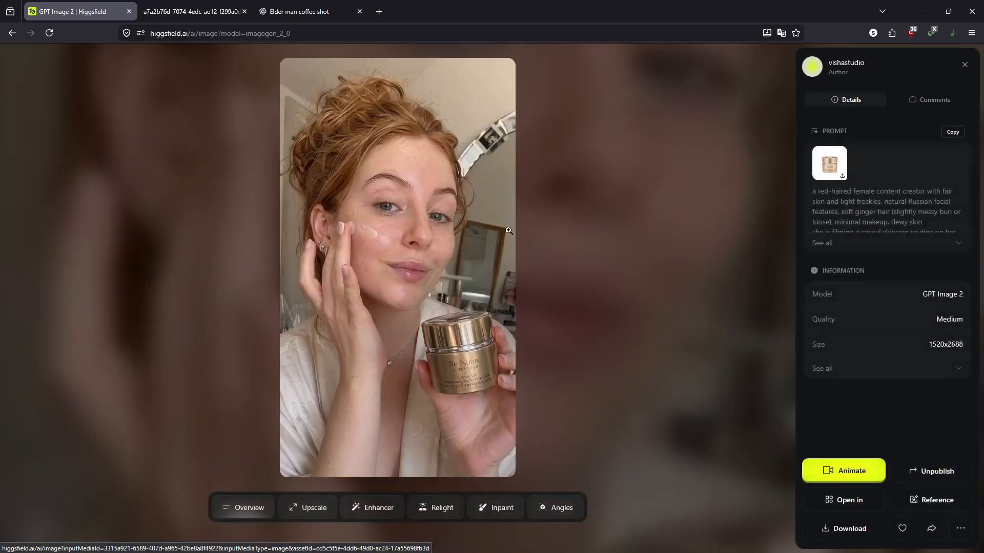
click(817, 244)
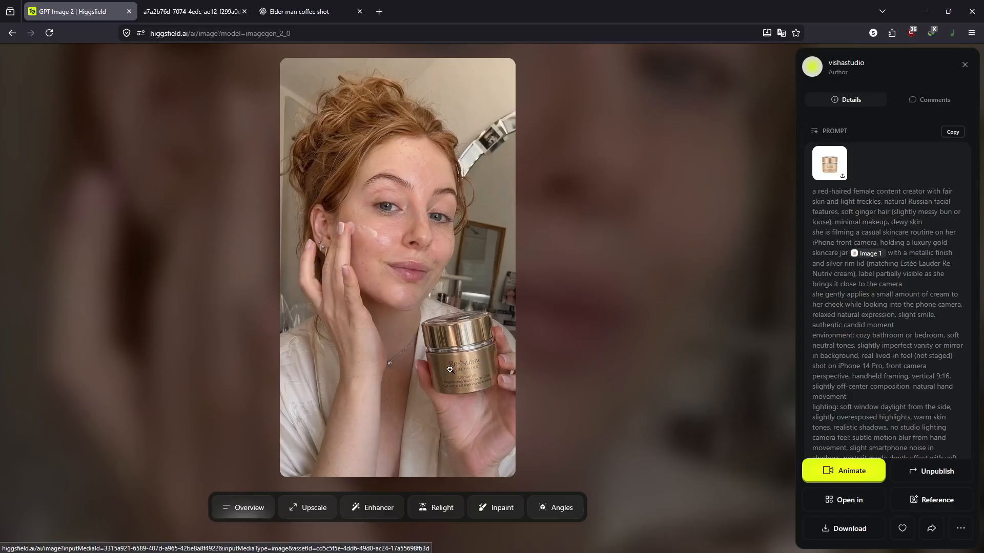
scroll(890, 312, down, 2)
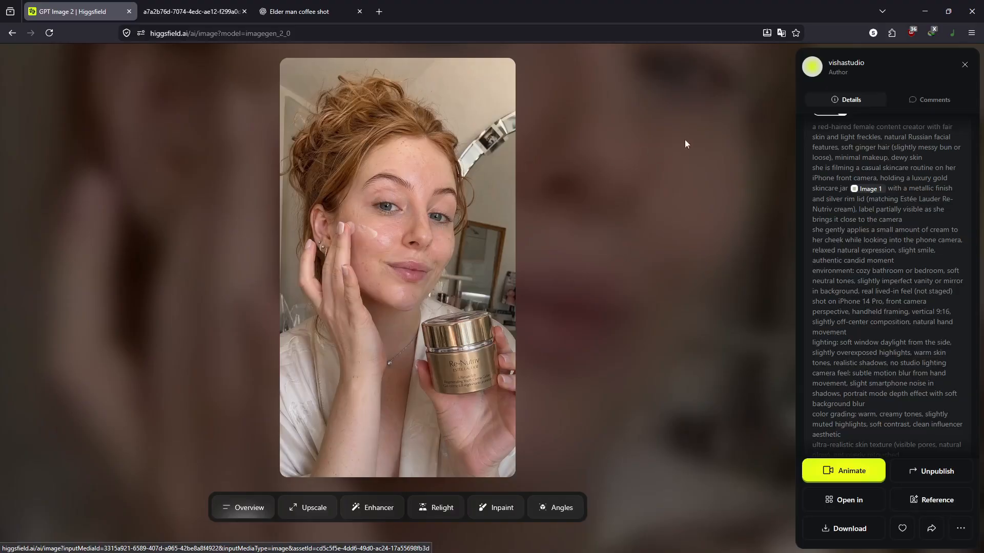
click(964, 65)
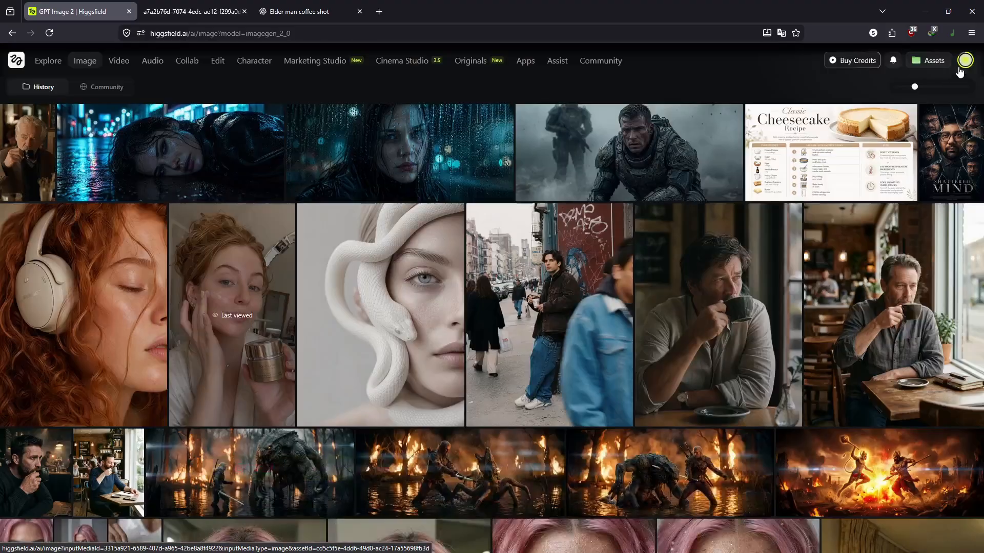
Step: View the red-haired woman's headphones portrait, read its entire prompt, and return to the gallery
click(81, 292)
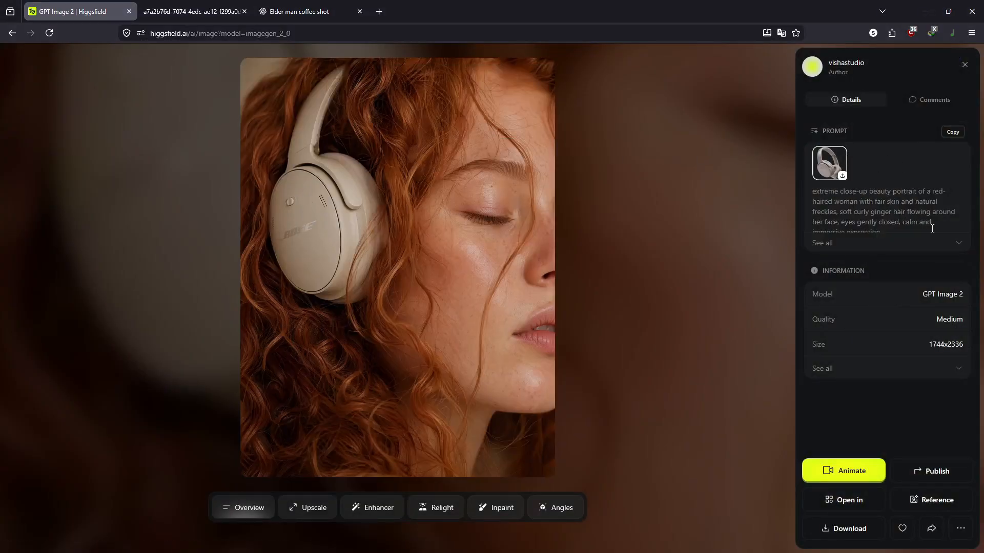
click(957, 244)
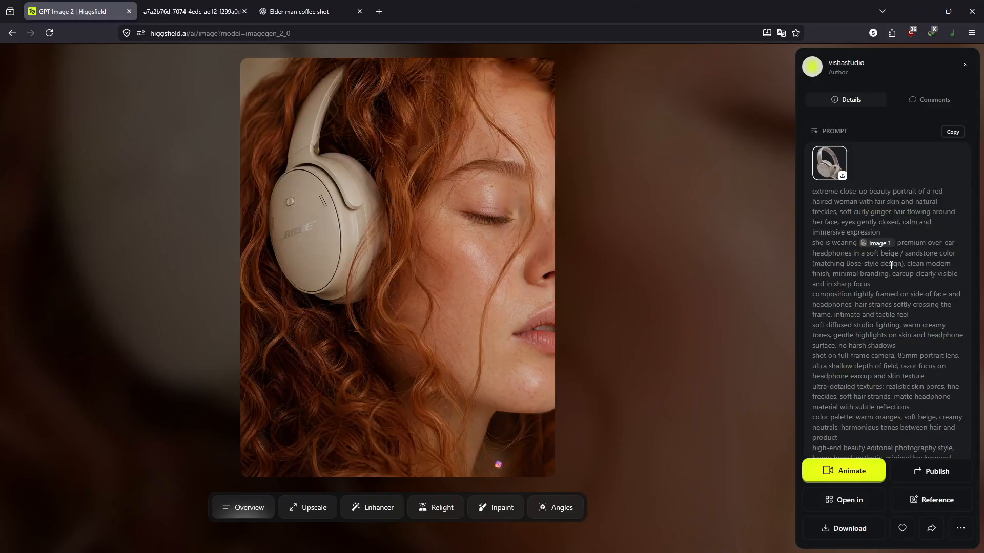
scroll(892, 259, down, 1)
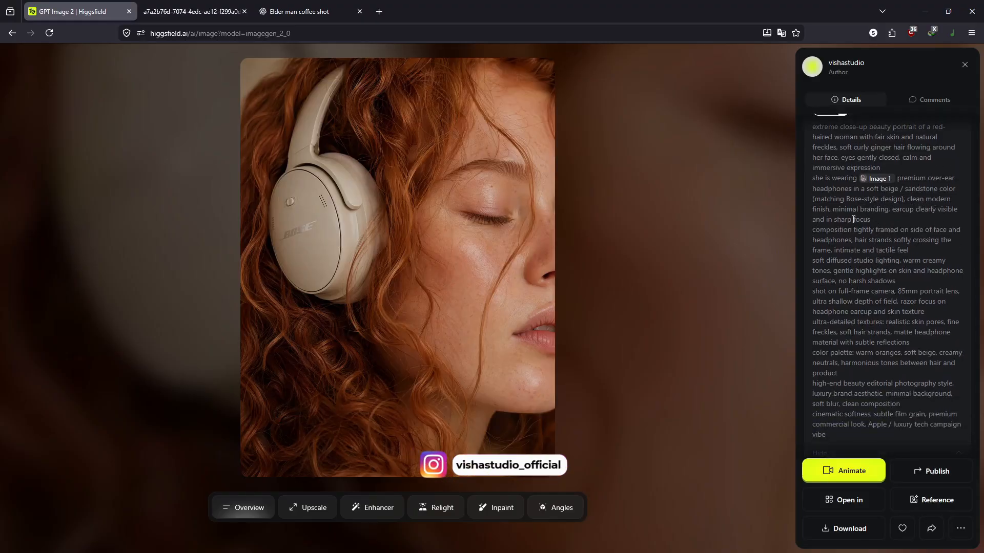
scroll(853, 219, up, 1)
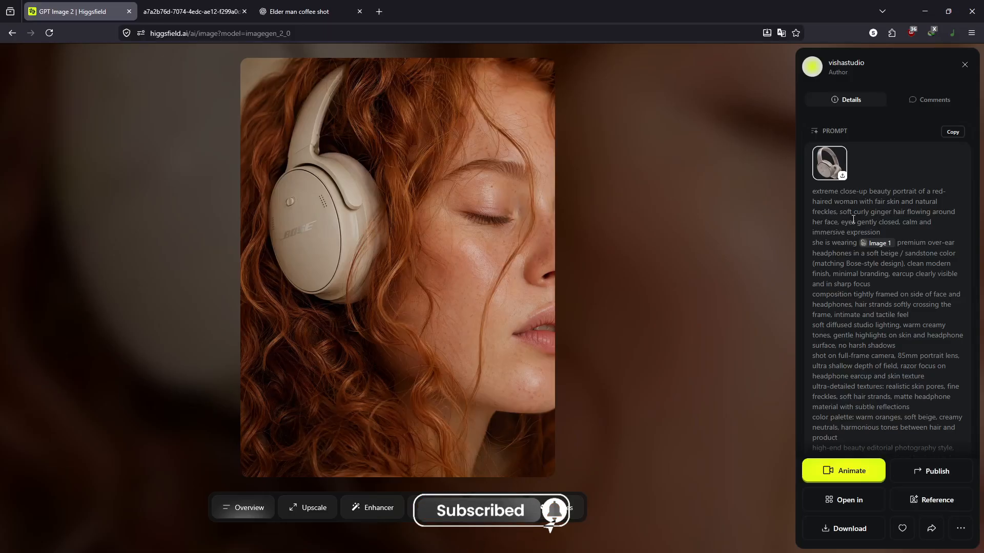
click(964, 65)
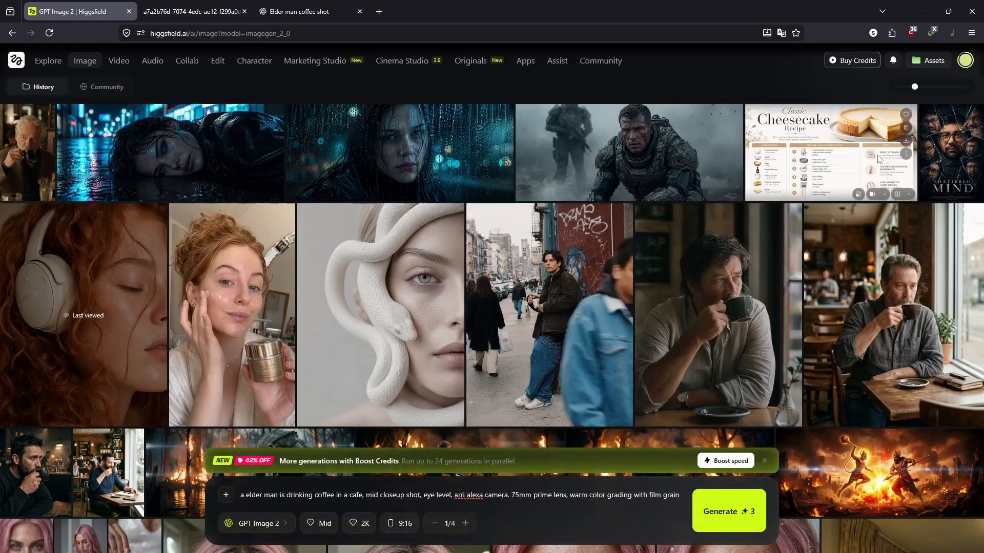
Step: Examine the Shattered Mind movie poster, its uploaded reference face photo and its full prompt, and return to the gallery
click(939, 148)
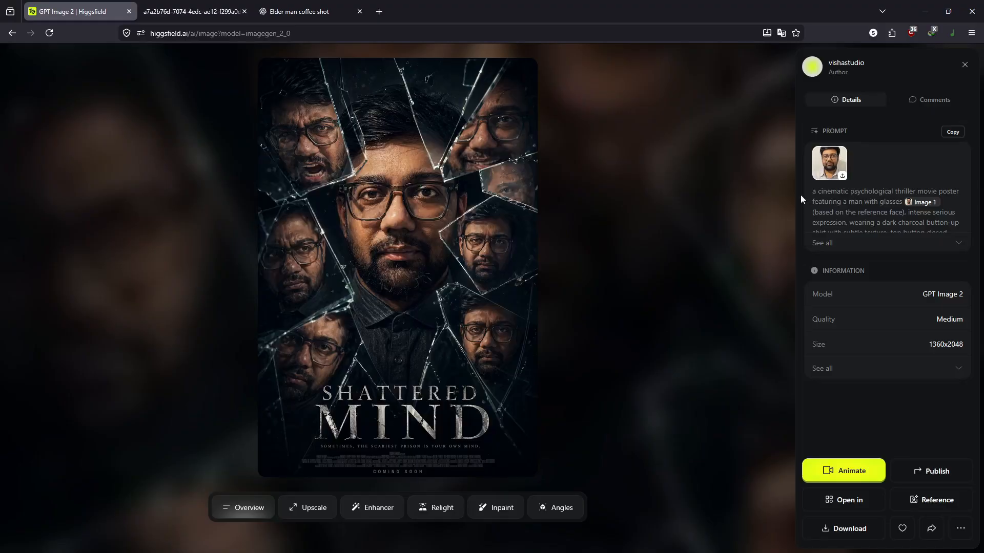
click(829, 163)
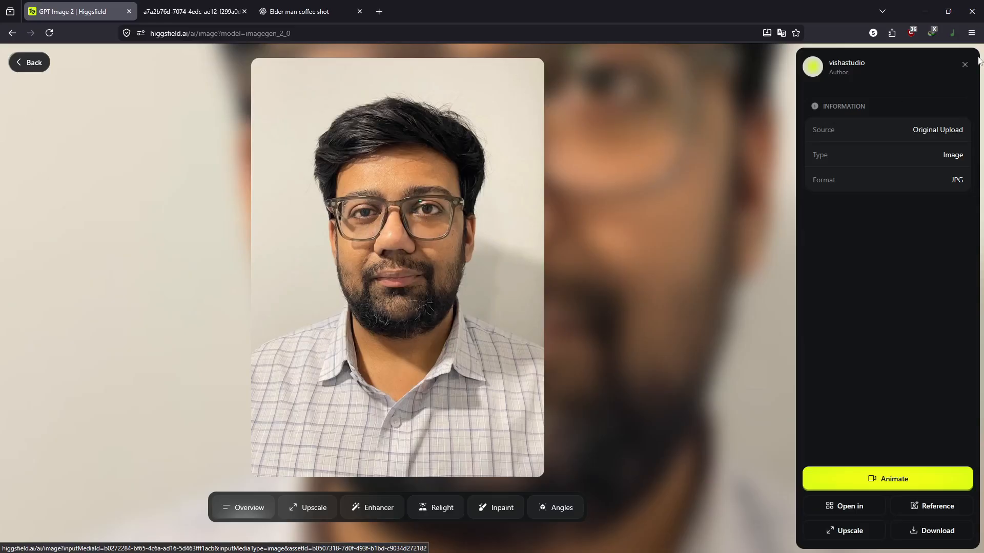
click(964, 65)
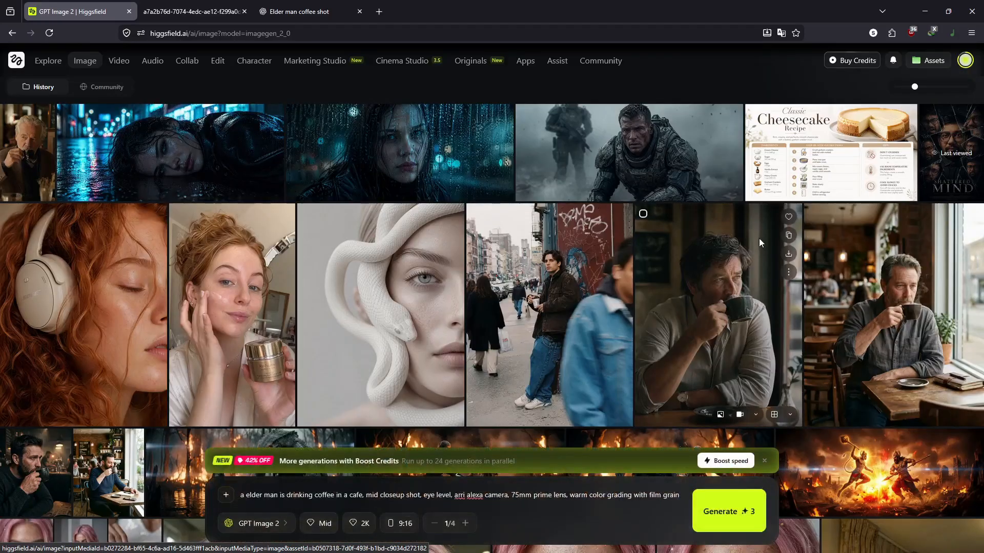
click(941, 152)
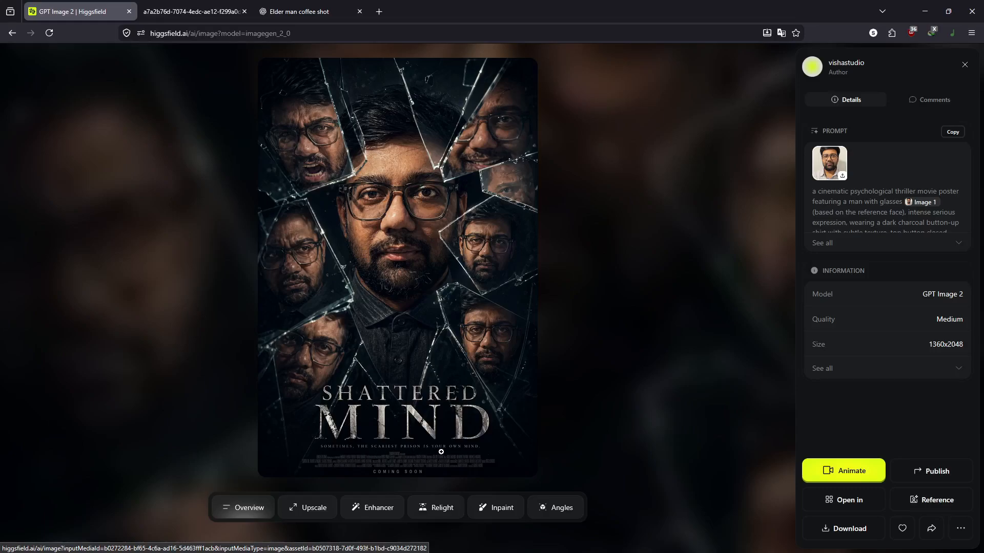
click(859, 248)
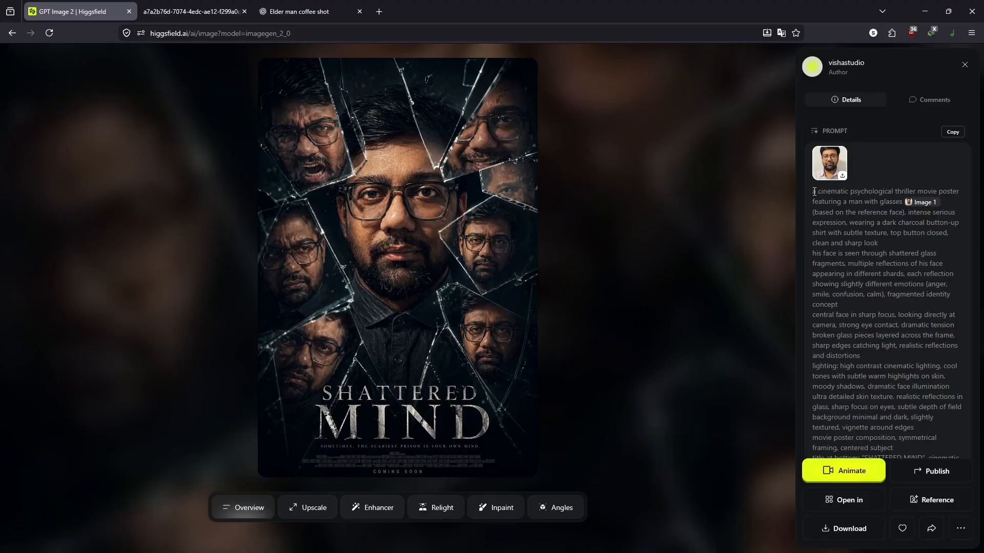
click(965, 64)
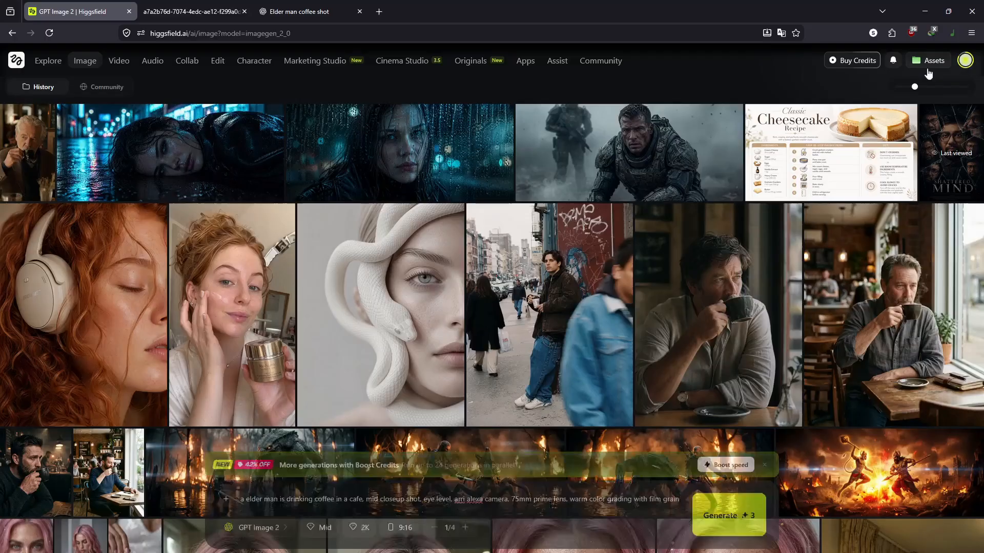
Step: View the Classic Cheesecake Recipe infographic, read its full prompt, and close it
click(776, 171)
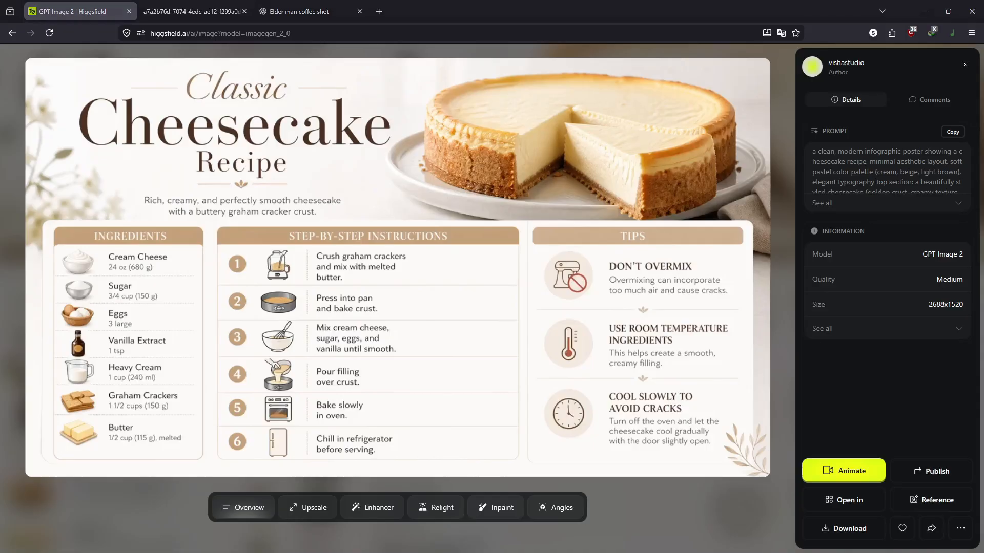
click(864, 205)
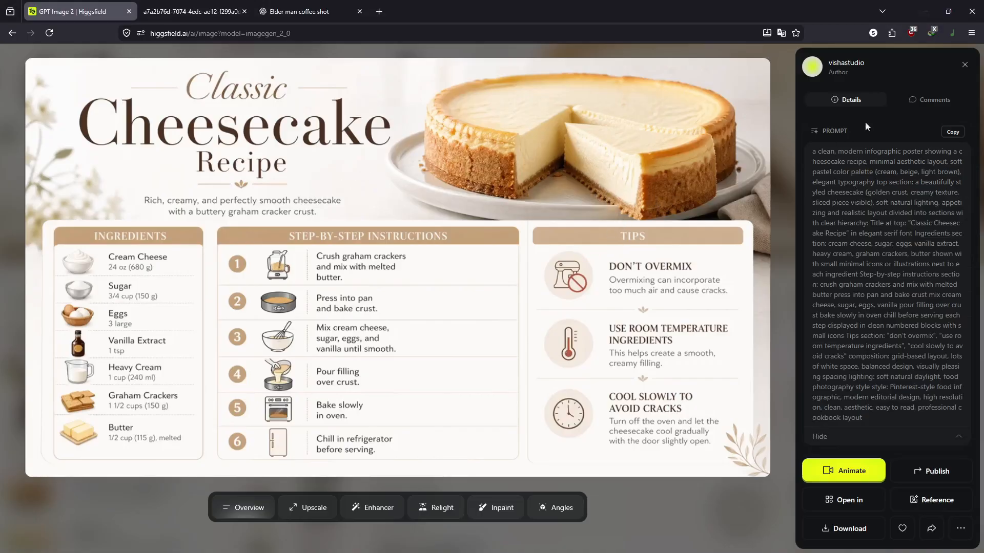
click(965, 64)
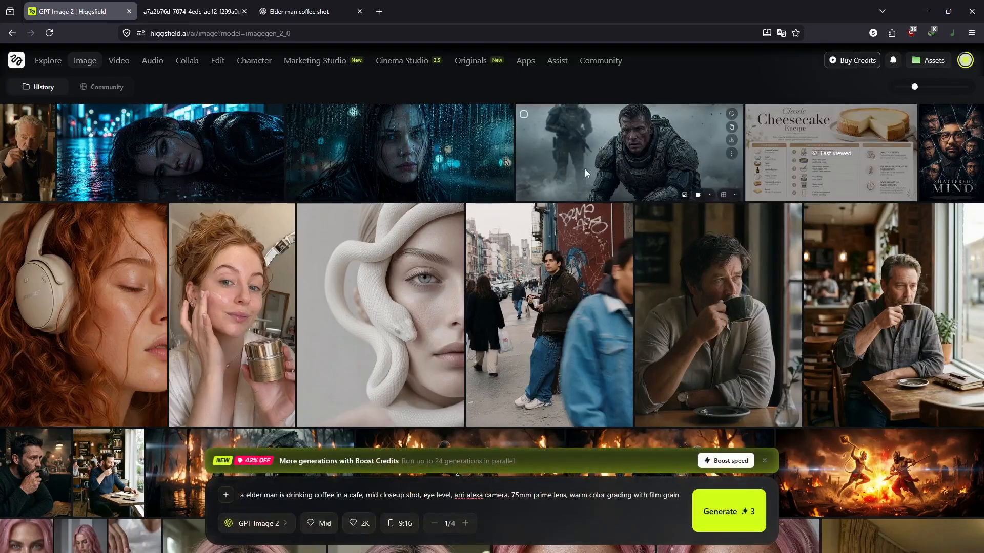
Step: Open the battle-worn soldier image, show its full prompt, and copy the prompt
click(589, 154)
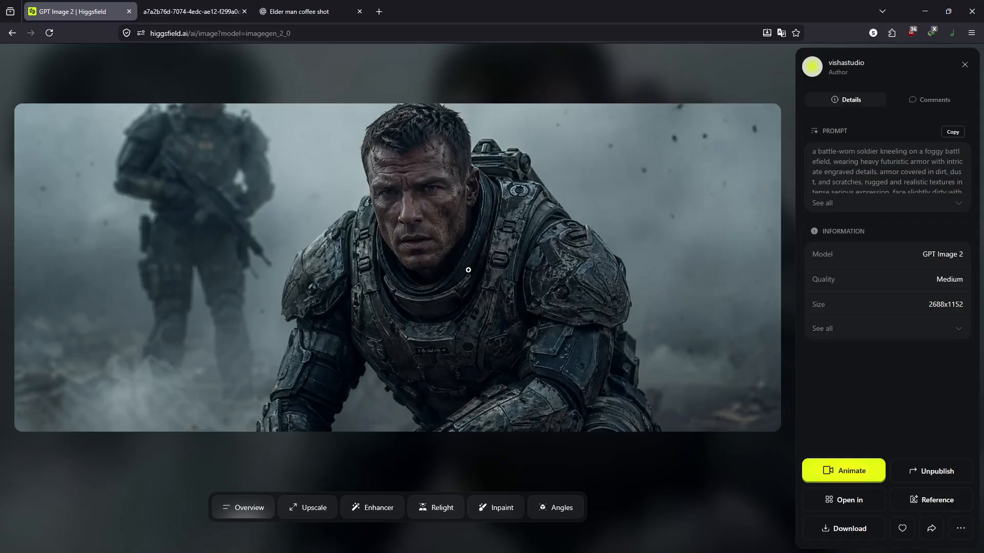
click(824, 204)
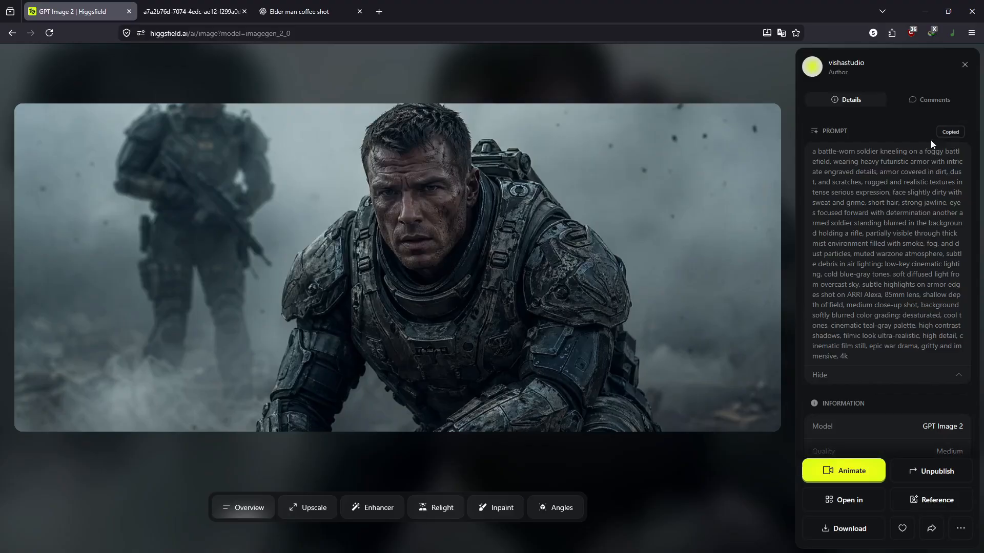
Step: Switch to ChatGPT and create an image from the copied soldier prompt with "aspect ratio 21:9" added at its end
click(300, 11)
mouse_move(459, 541)
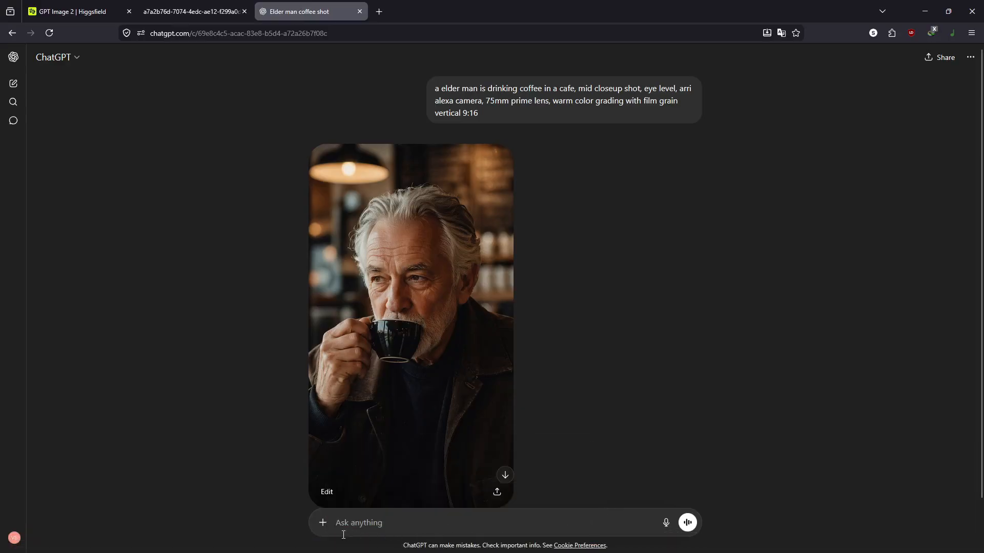
click(322, 524)
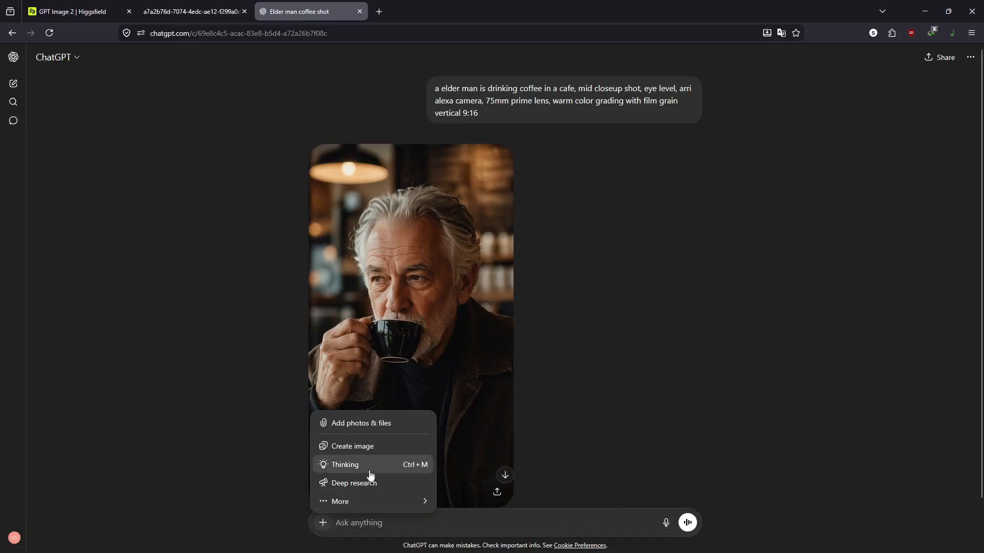
click(376, 446)
key(ctrl+v)
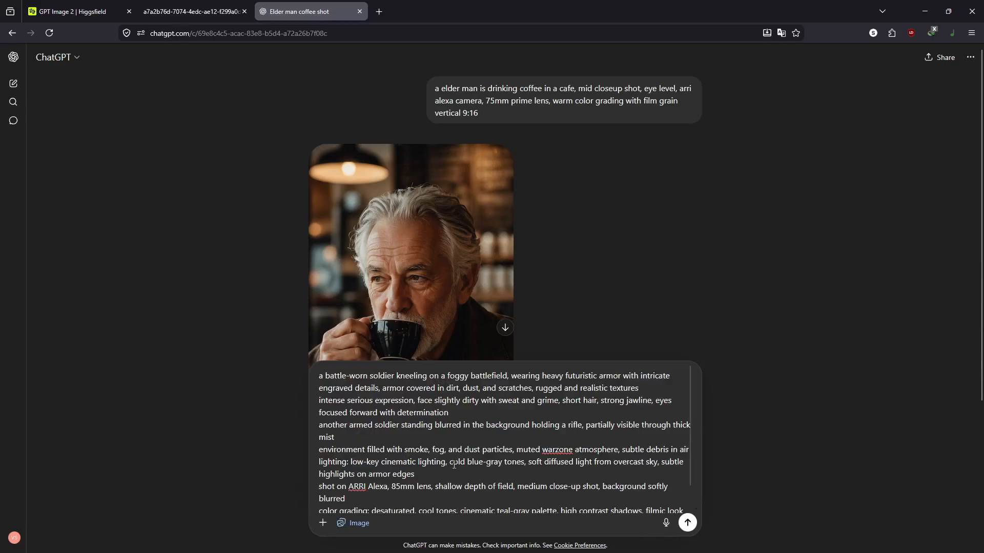
scroll(454, 465, down, 1)
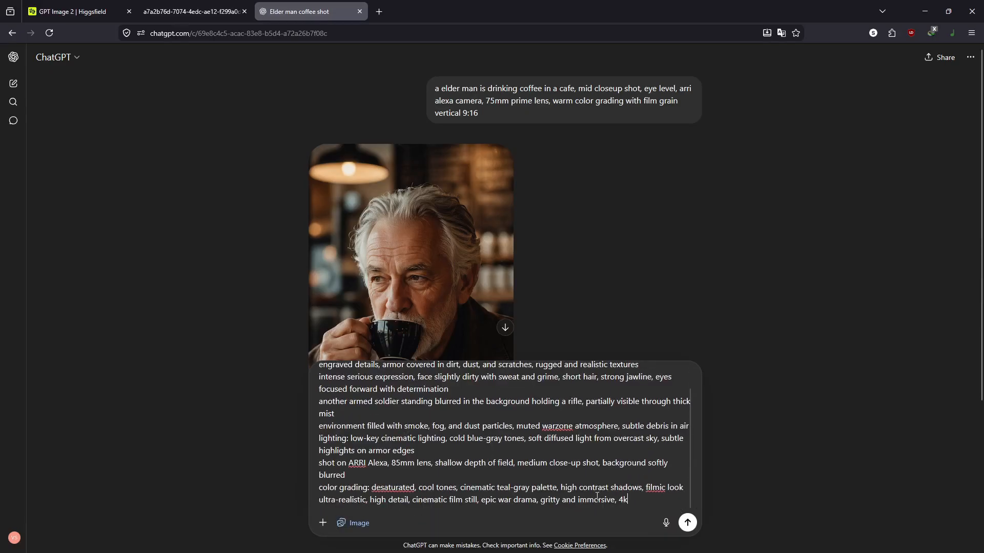
text(as)
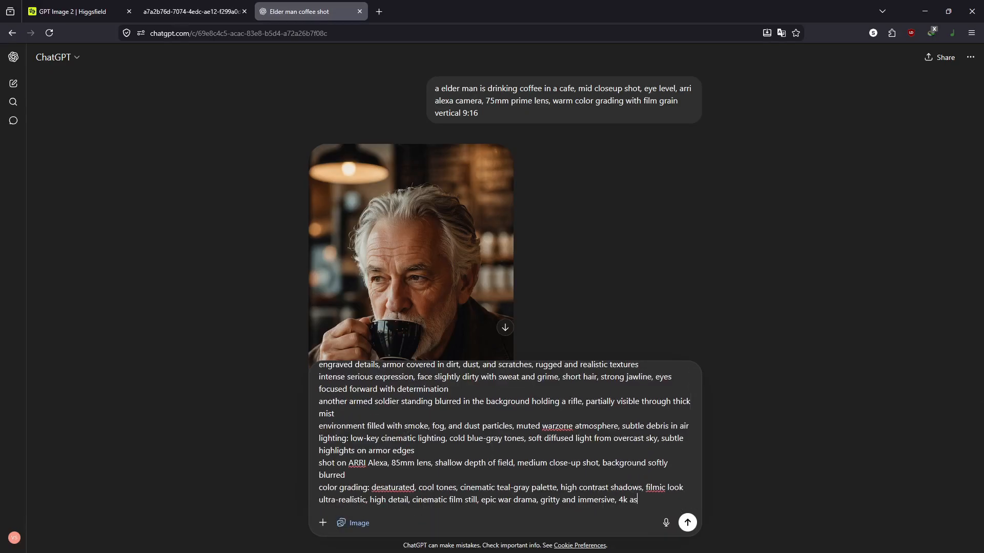
text(pect ratio 21:9)
key(Return)
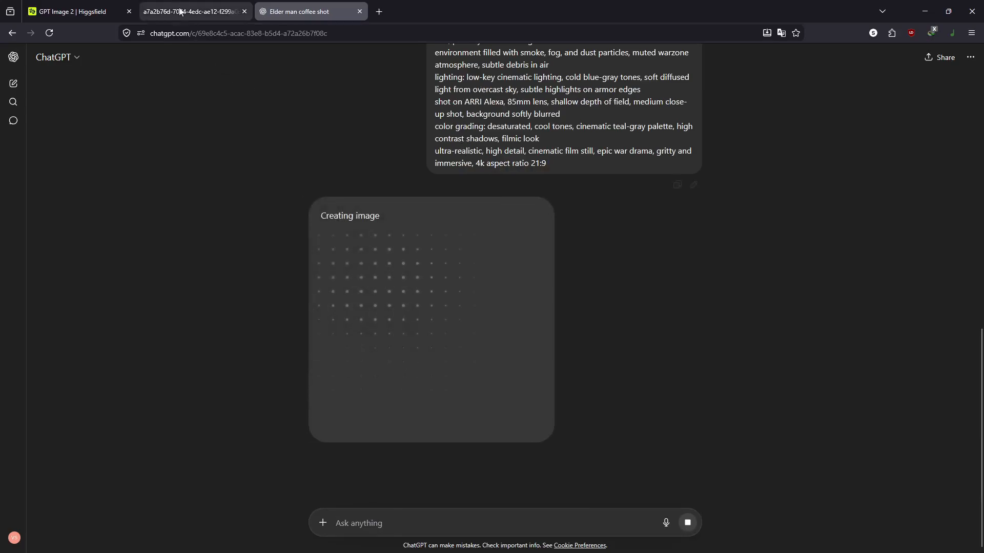
Step: Return to Higgsfield, close the soldier image, and look through the available aspect ratio options without changing the setting
click(180, 11)
click(54, 9)
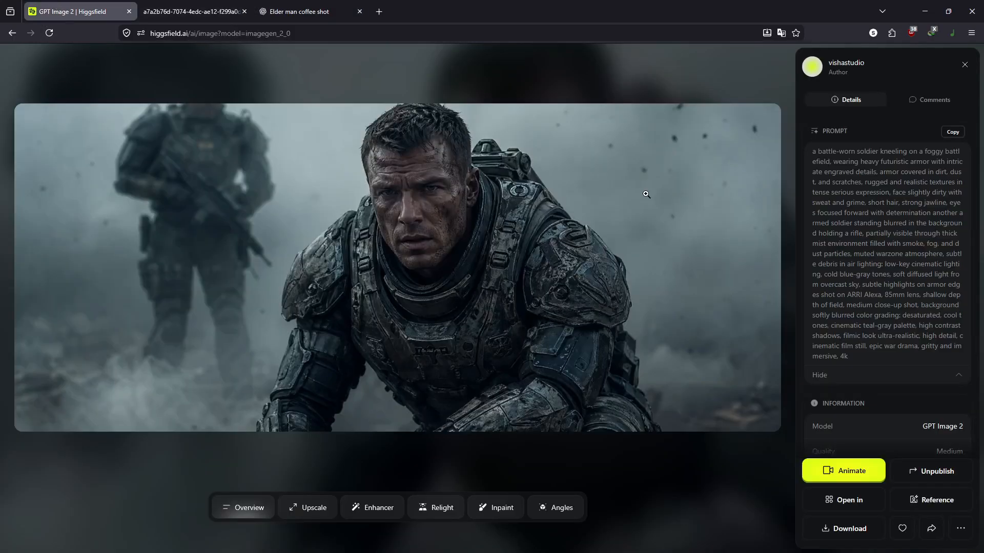
click(964, 65)
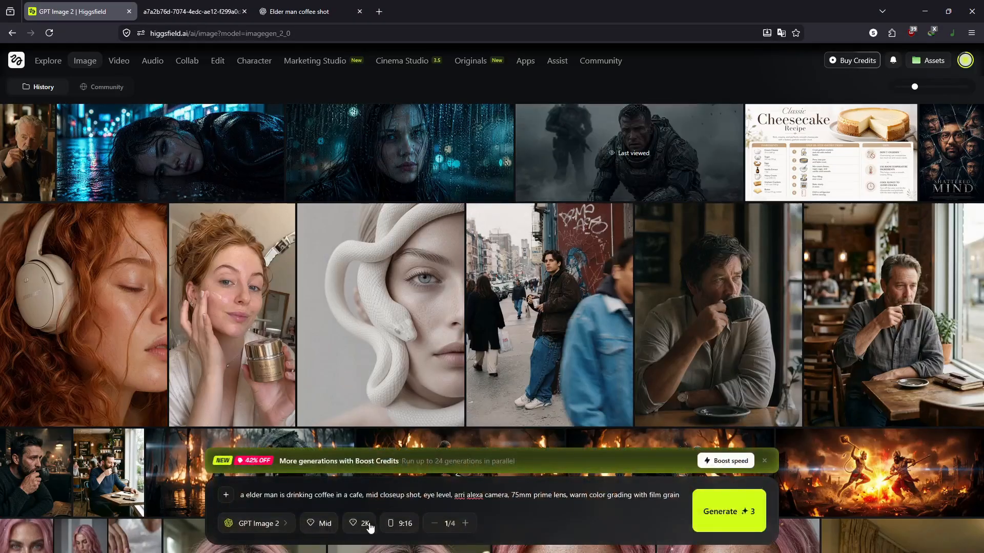
click(399, 523)
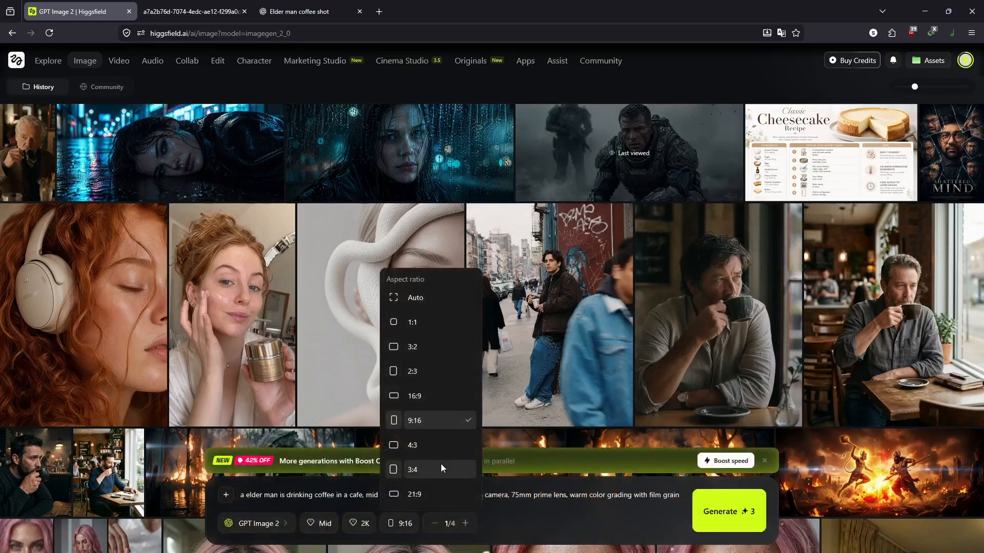
click(574, 166)
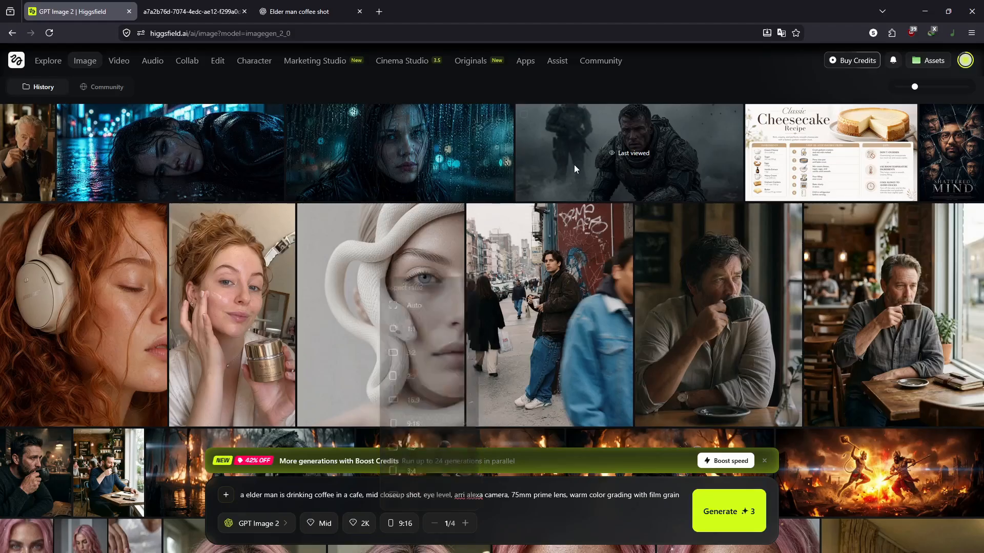
Step: View the soldier, the woman behind rain-soaked glass and the woman lying on a wet street one by one, and return to the gallery
click(584, 158)
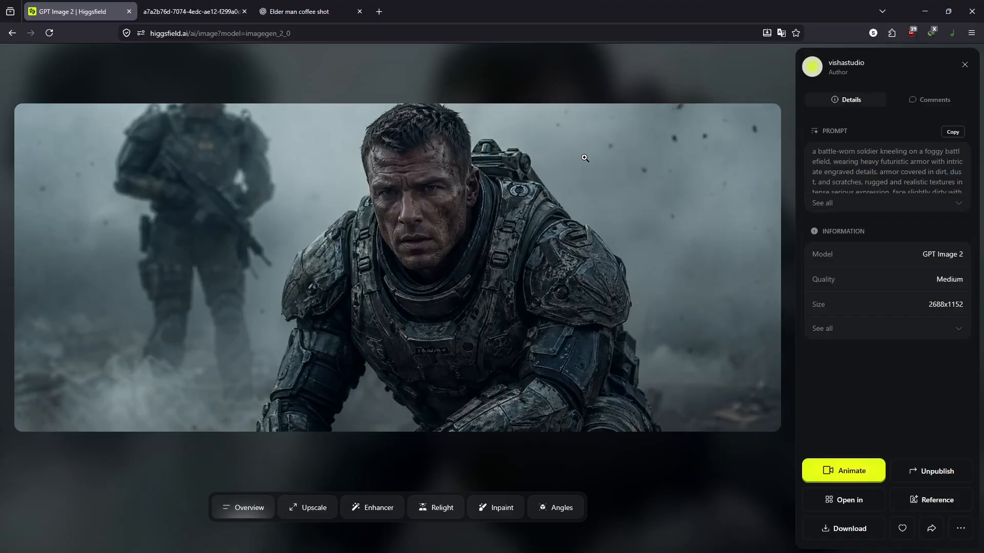
click(964, 65)
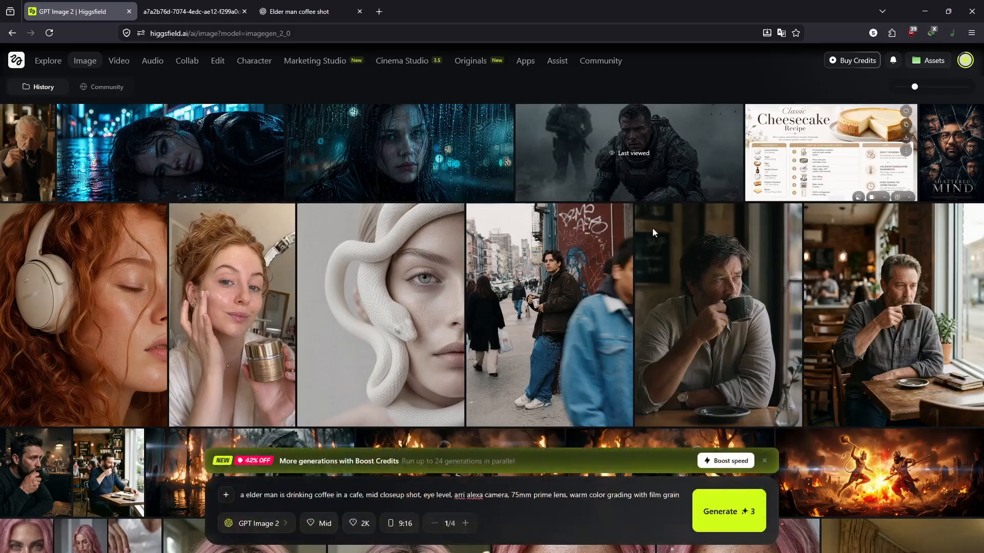
mouse_move(508, 257)
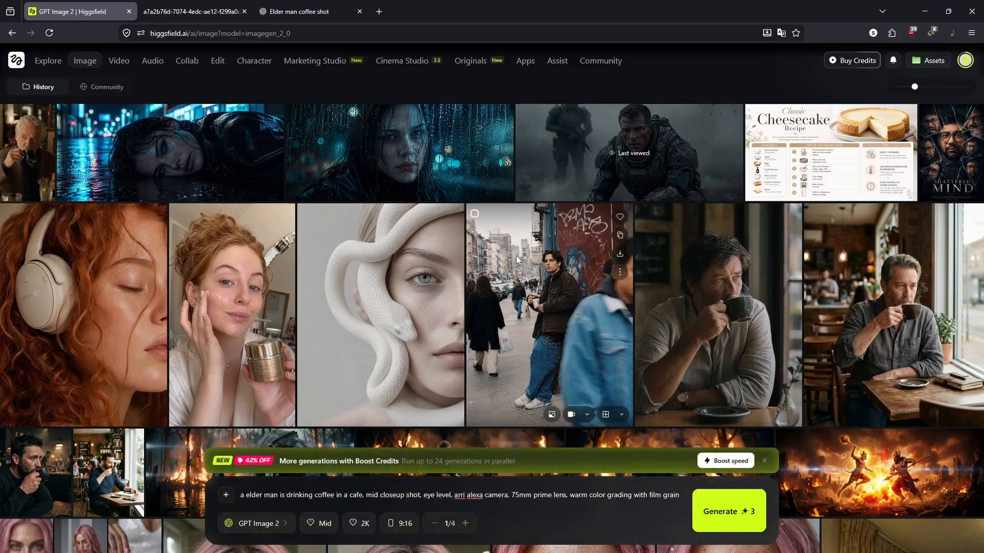
click(382, 155)
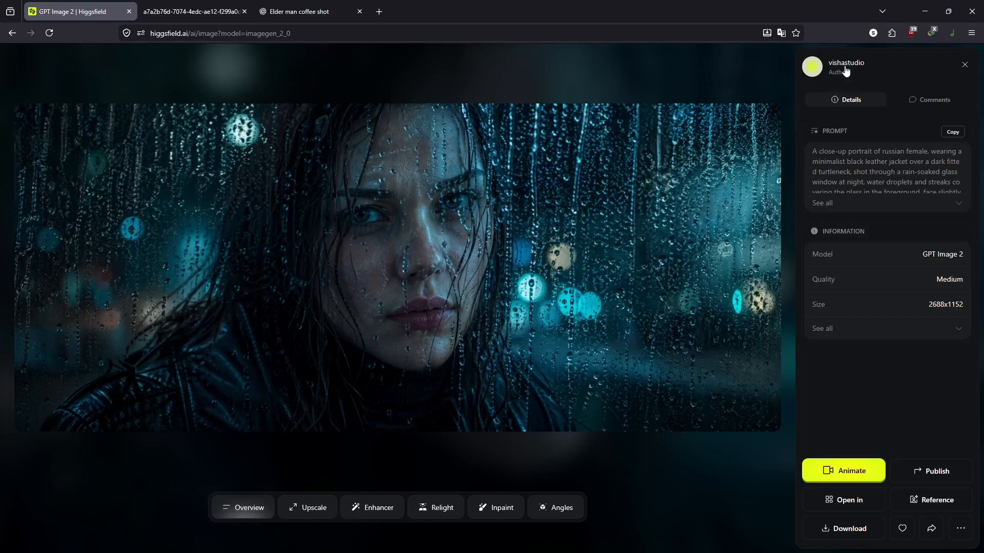
click(964, 64)
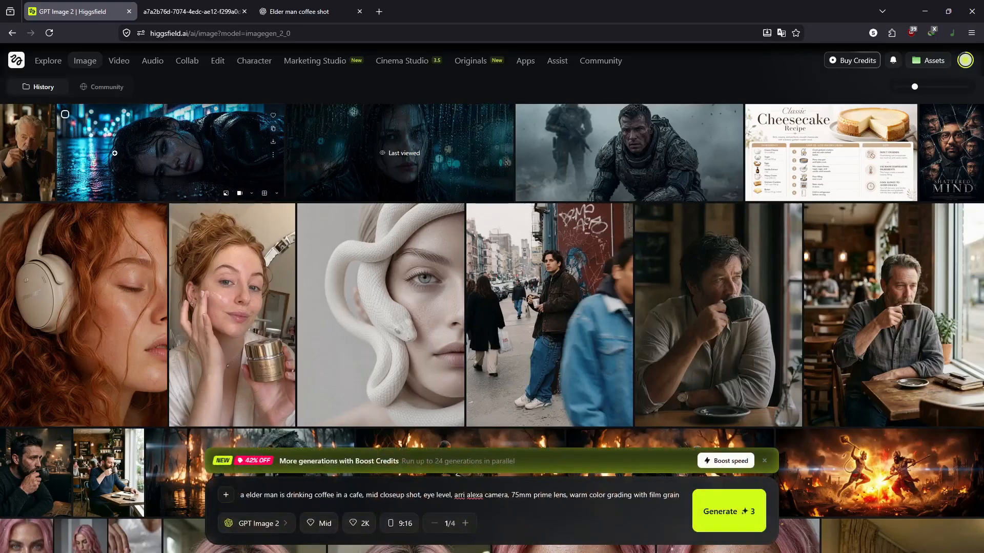
click(115, 153)
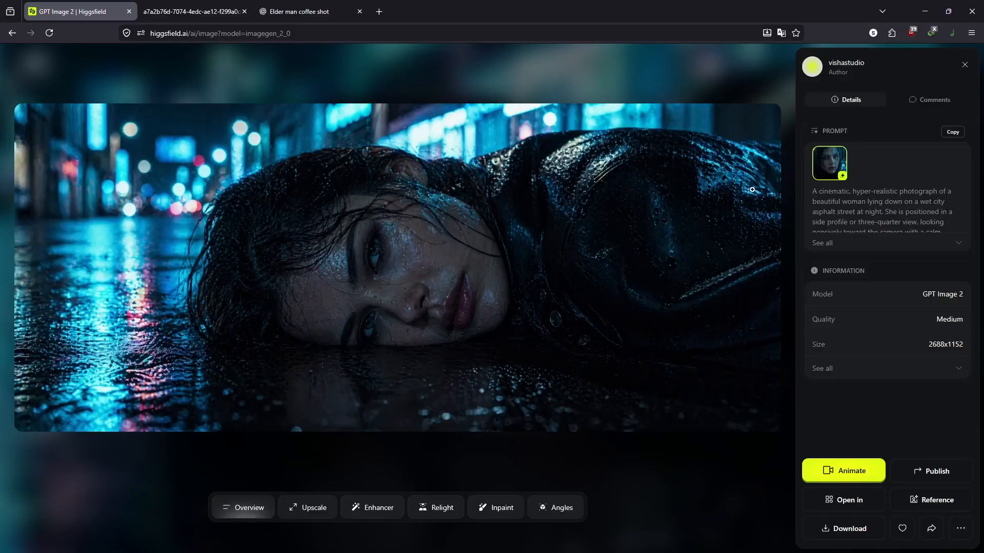
click(964, 66)
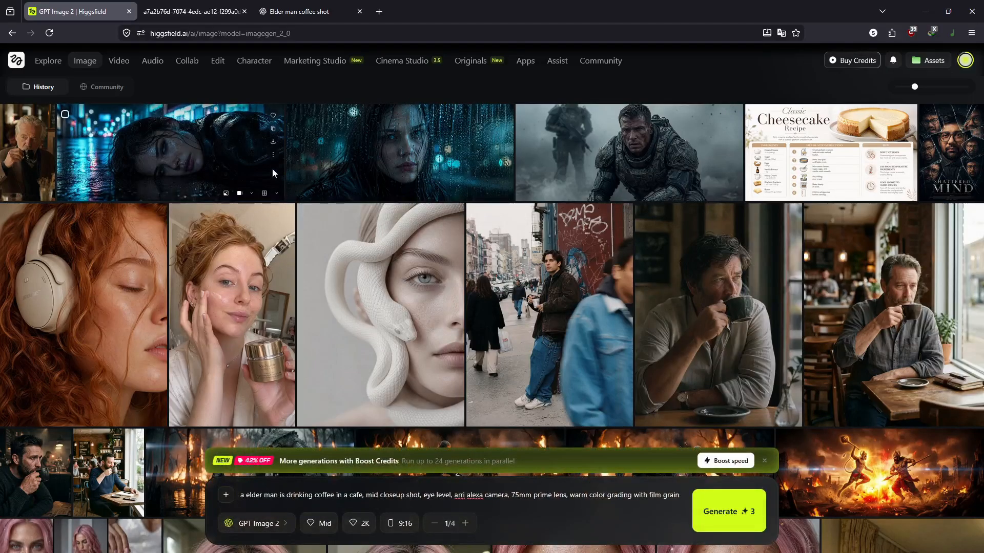
Step: Switch to ChatGPT, examine its generated soldier image at full size, and close the image view
click(285, 13)
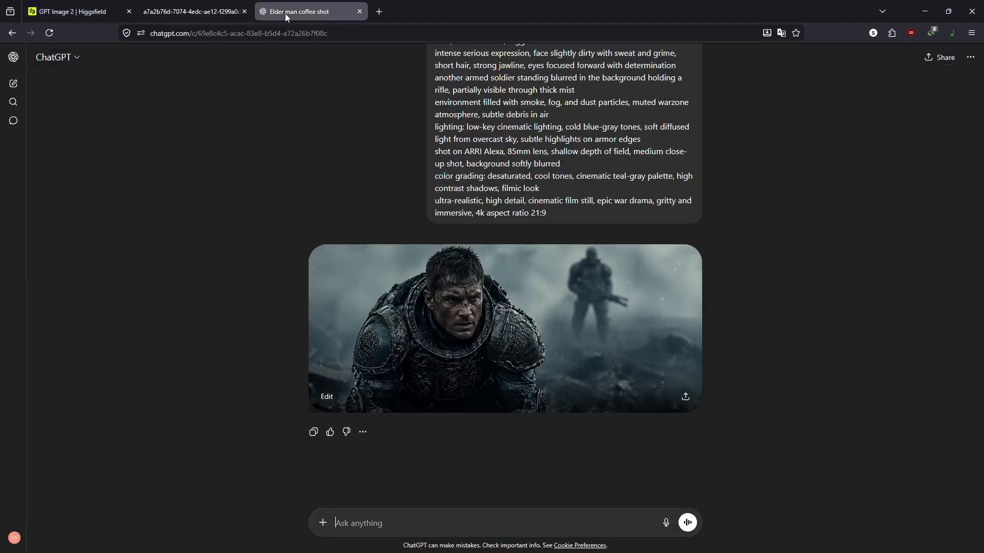
click(563, 321)
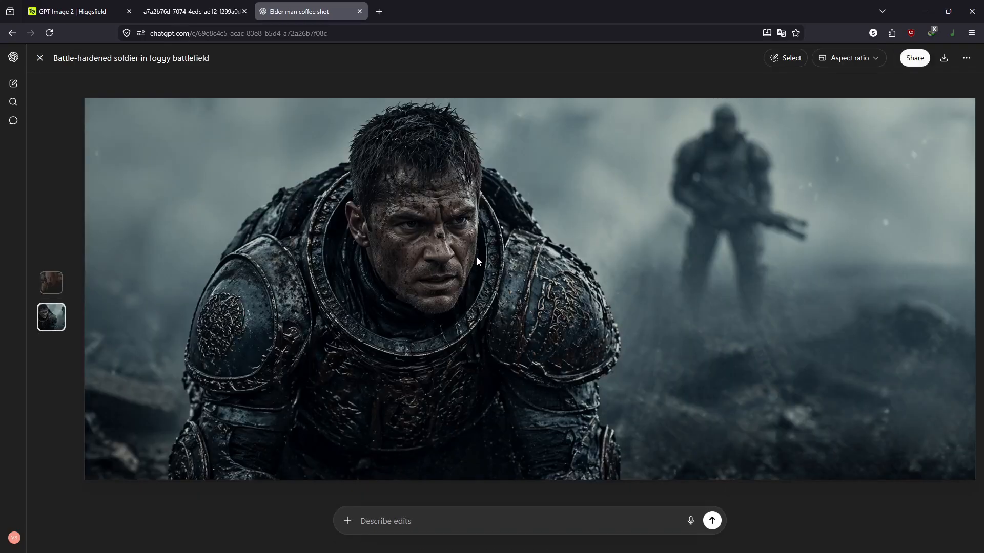
key(Escape)
Step: On Higgsfield, open the image of the woman lying on a wet street, show its full prompt, and copy the prompt text
click(104, 15)
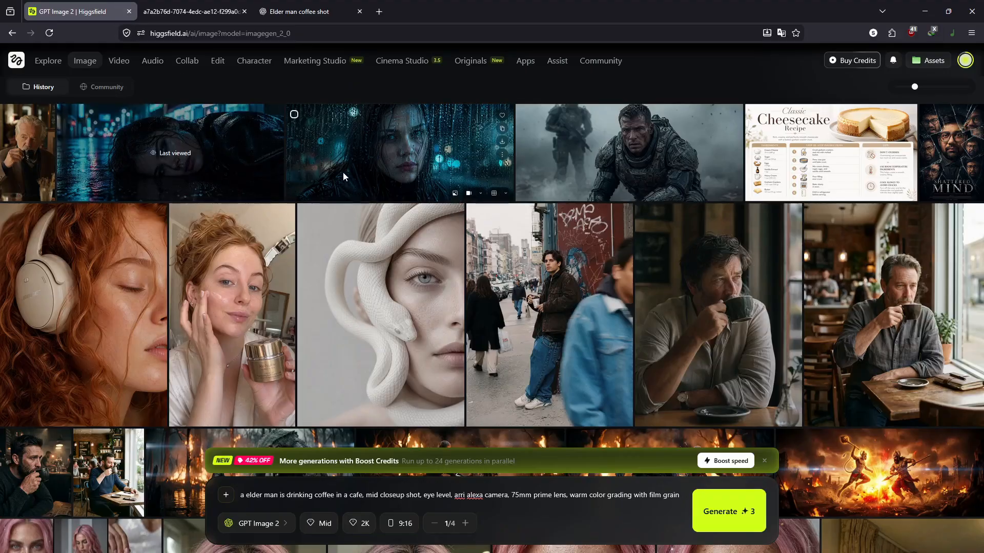
click(195, 158)
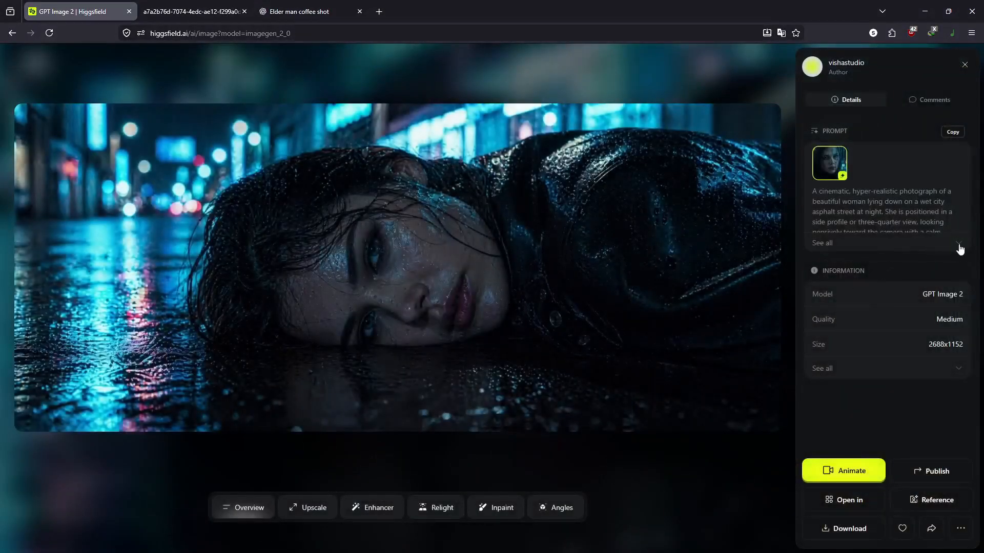
click(957, 246)
drag(813, 191, 877, 335)
right_click(849, 311)
click(862, 64)
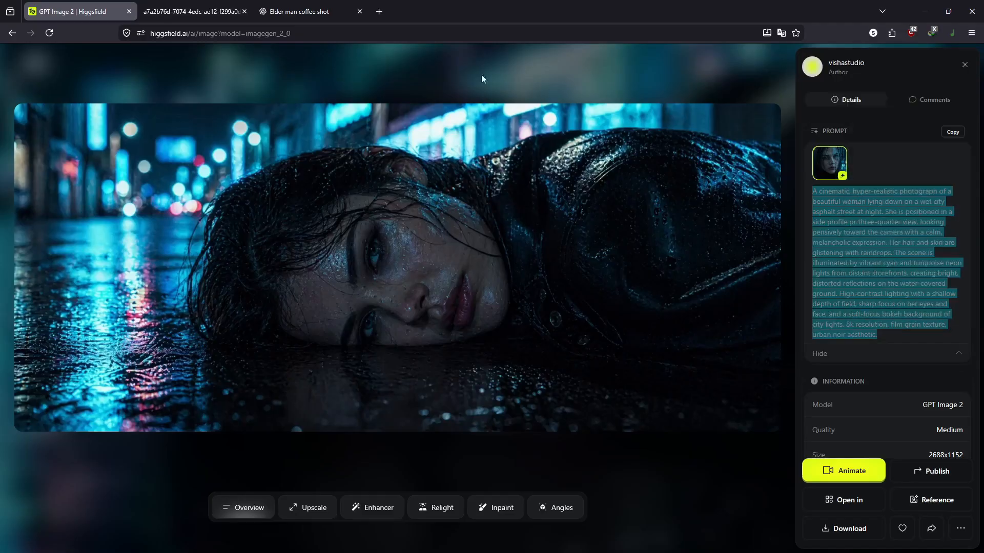
Step: Switch to ChatGPT and create an image from the copied wet-street prompt, ending it with ", aspect ratio 21:9"
click(299, 11)
click(322, 522)
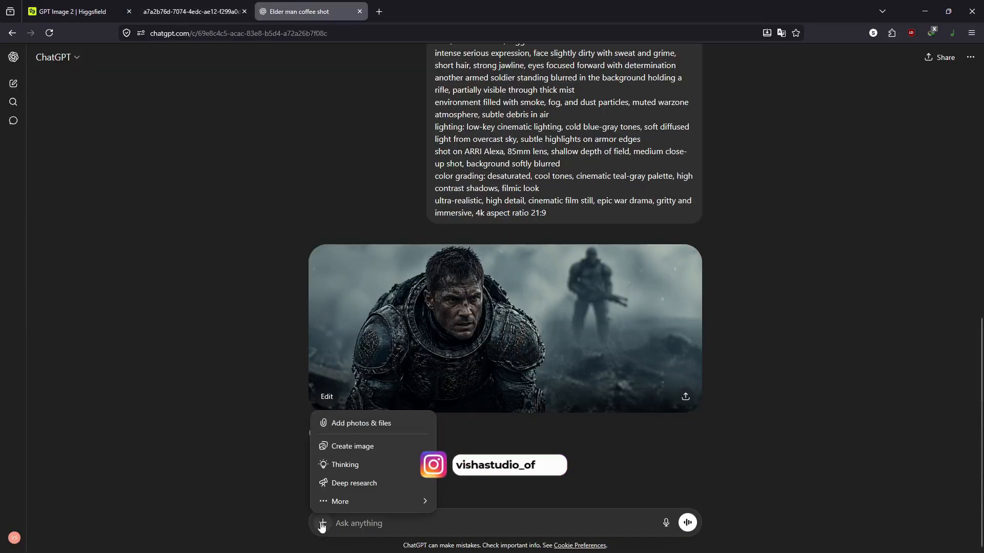
mouse_move(347, 499)
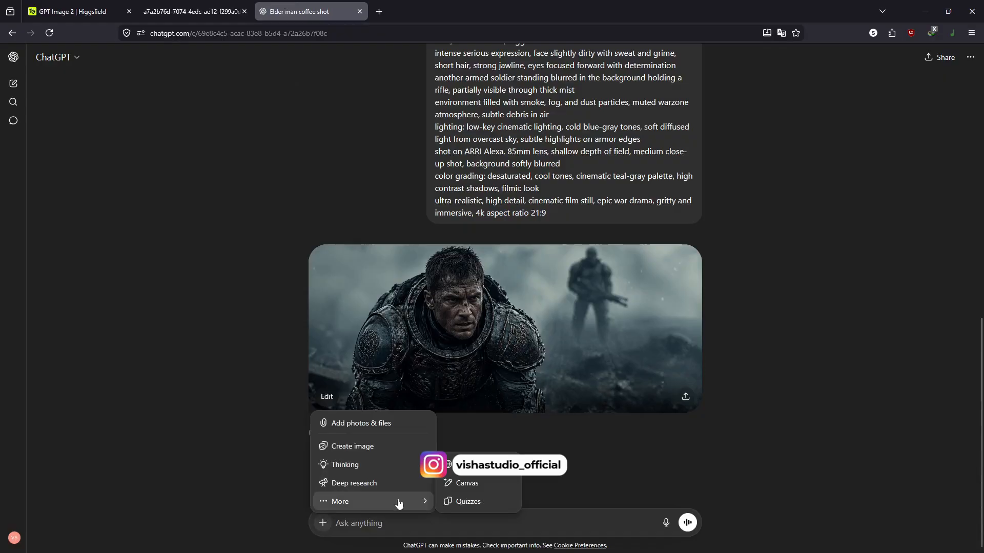
click(358, 446)
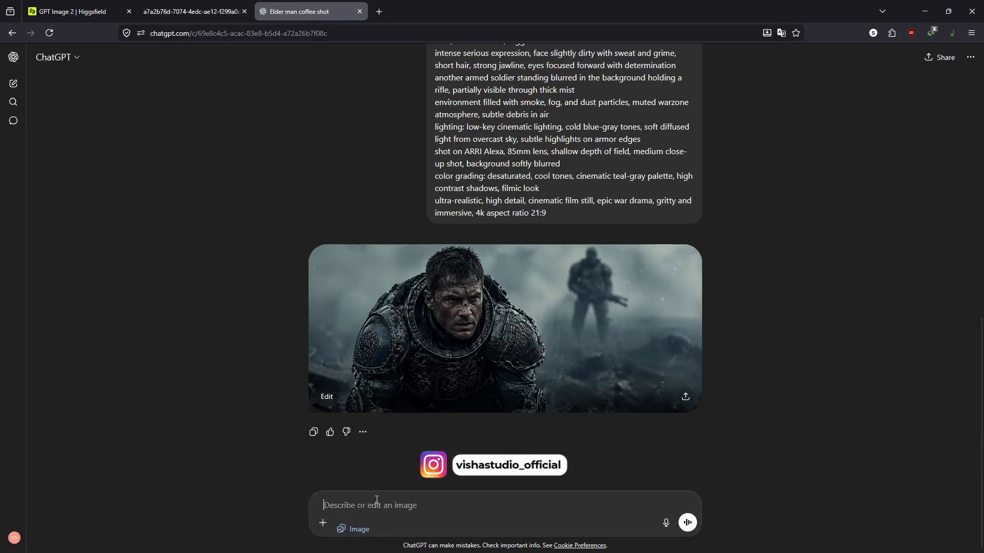
key(ctrl+v)
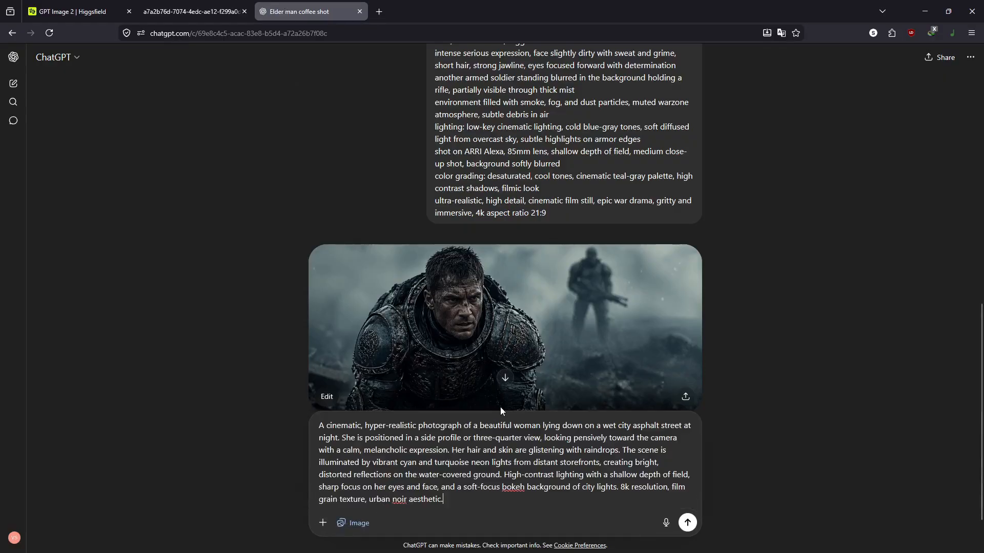
key(BackSpace)
text(,)
drag(477, 212, 553, 214)
click(451, 499)
key(ctrl+v)
key(Return)
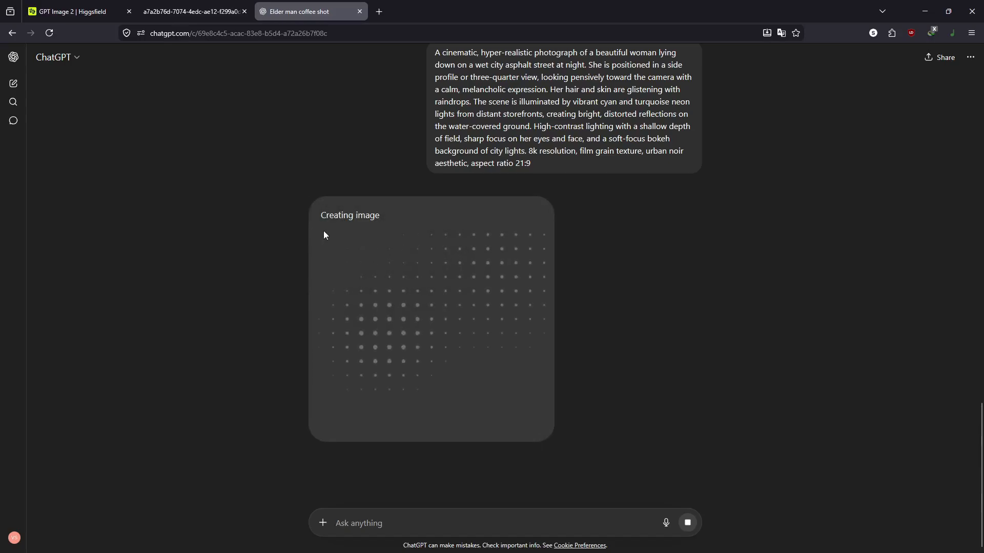
Step: Close the wet-street image on Higgsfield, and view ChatGPT's version at full size along with its aspect ratio options
click(77, 11)
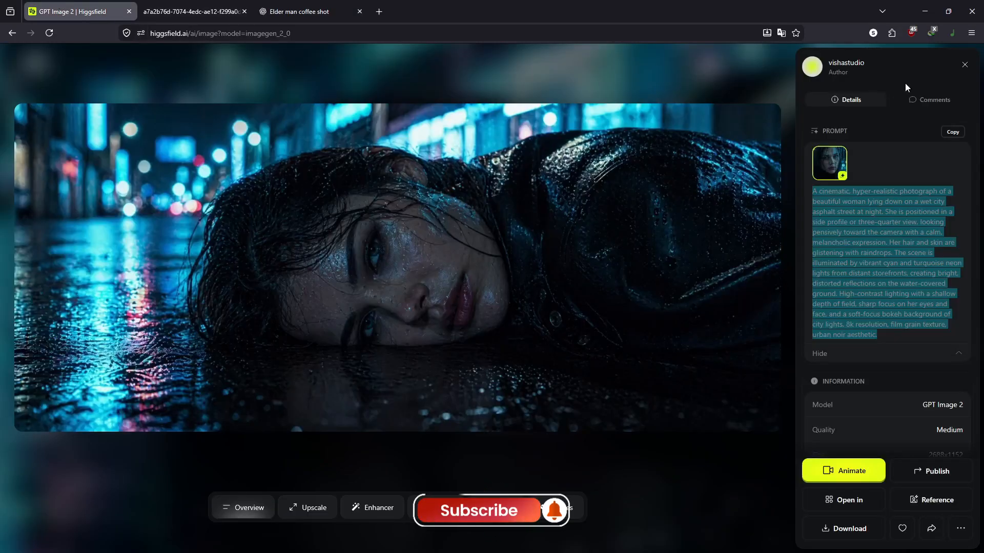
click(965, 65)
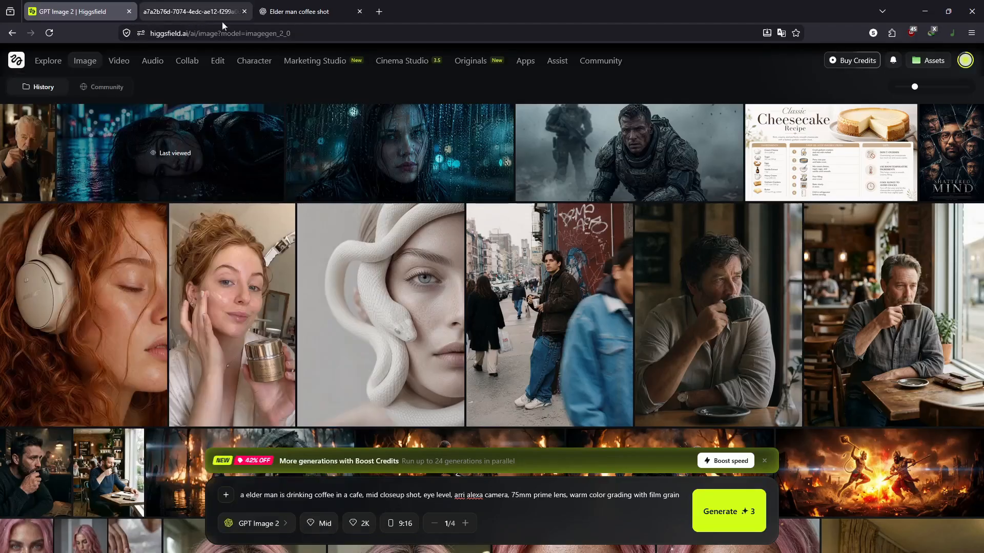
click(296, 12)
click(616, 322)
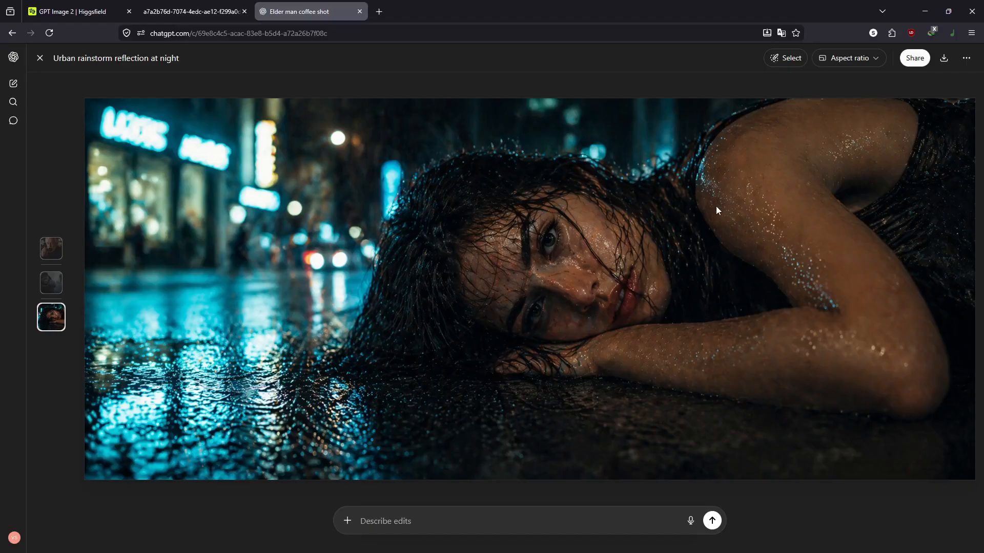
click(866, 59)
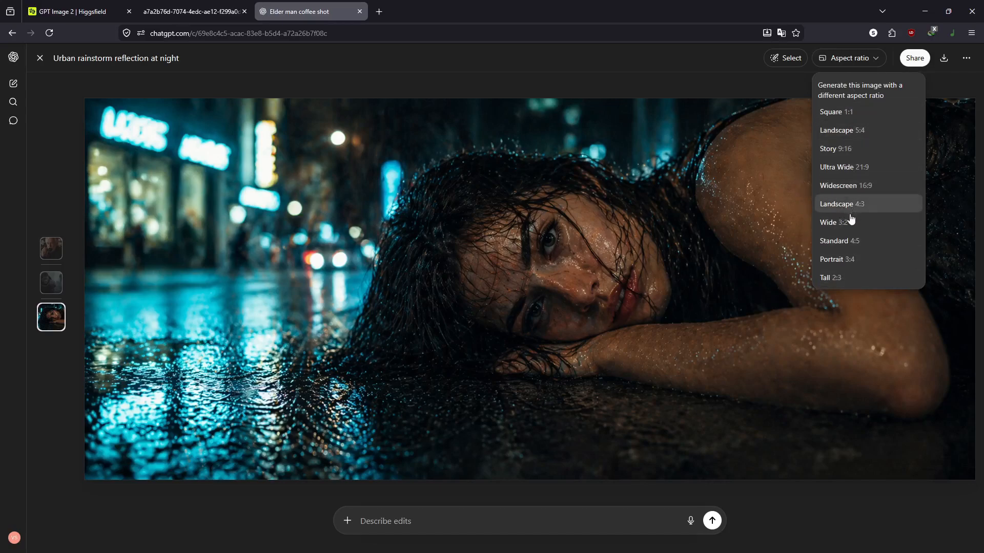
Step: Regenerate ChatGPT's battle-hardened soldier image in the Story 9:16 aspect ratio, and return to the Higgsfield gallery
click(50, 293)
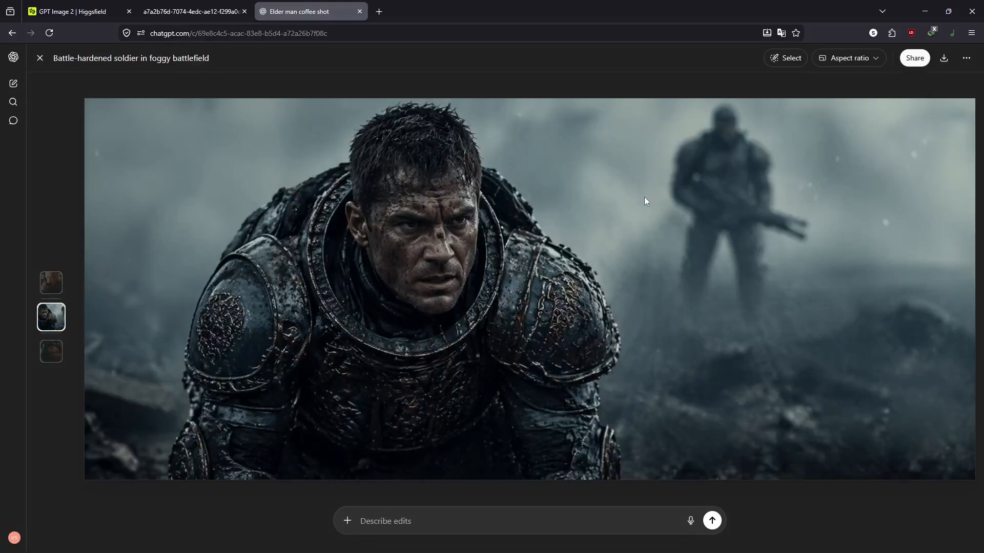
click(869, 58)
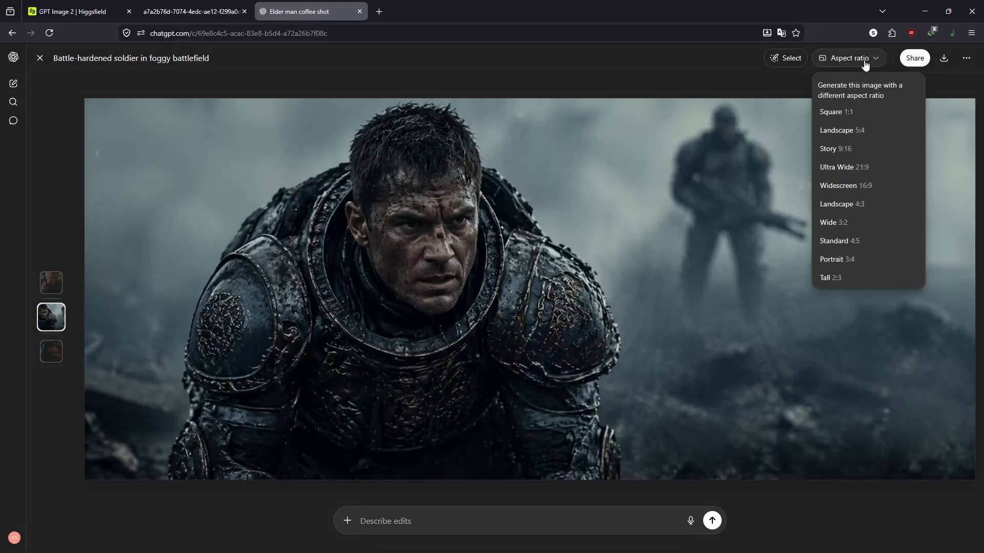
click(846, 150)
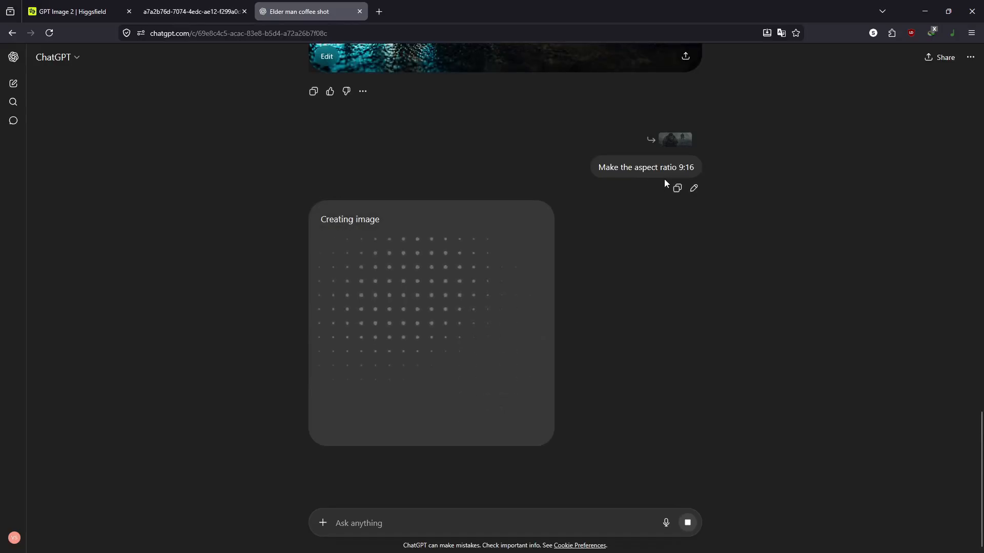
click(71, 11)
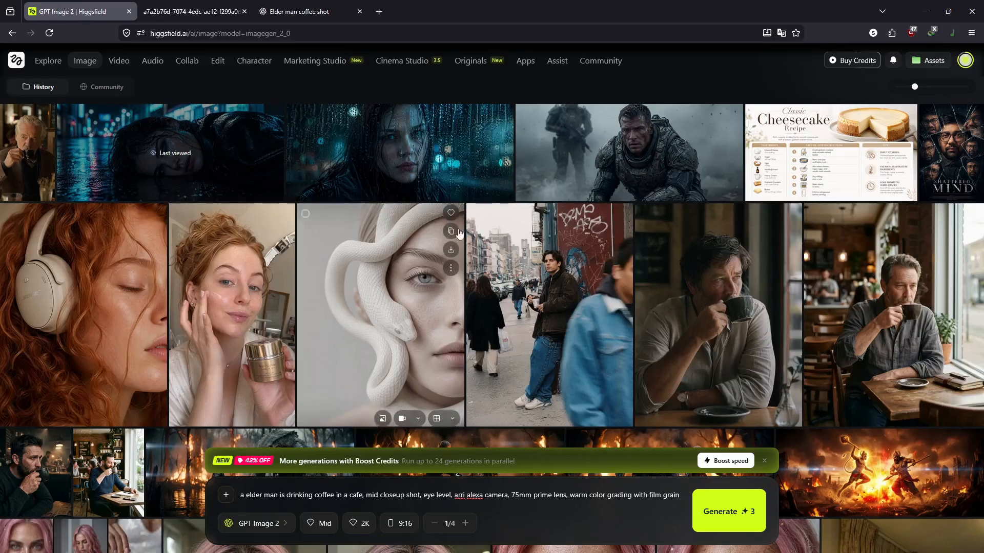
Step: Open the battle-worn soldier image on Higgsfield, show all its information, and close the separate image tab to return to ChatGPT
click(568, 169)
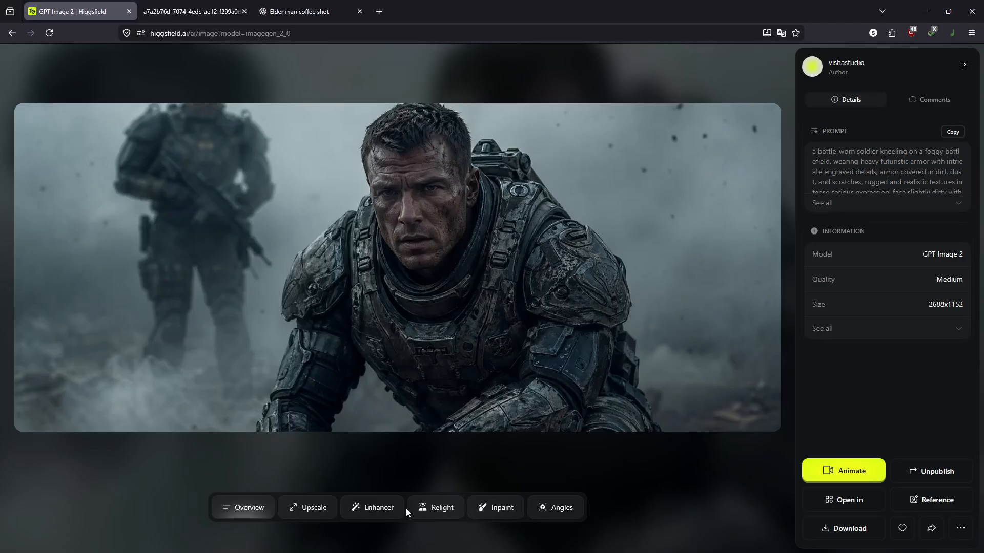
click(882, 330)
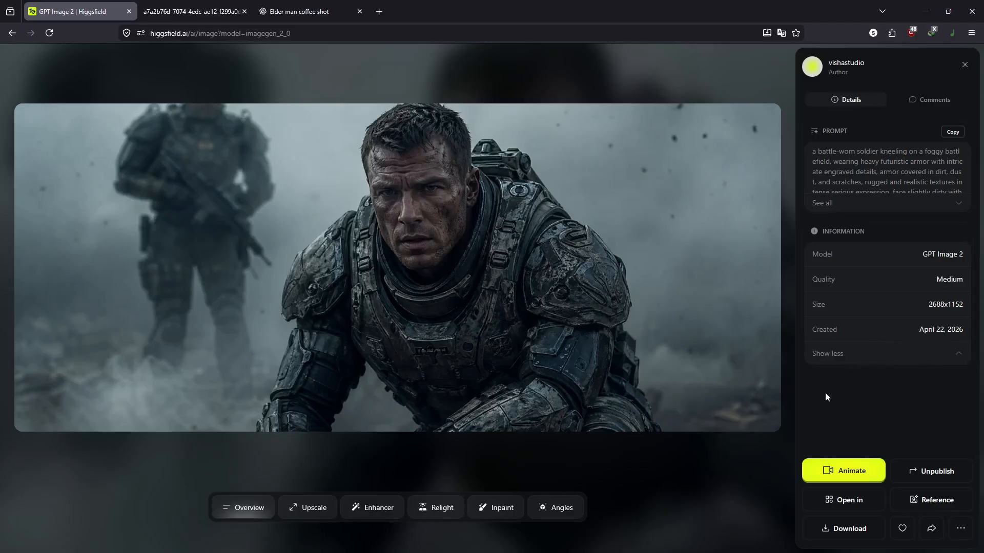
click(231, 6)
click(244, 11)
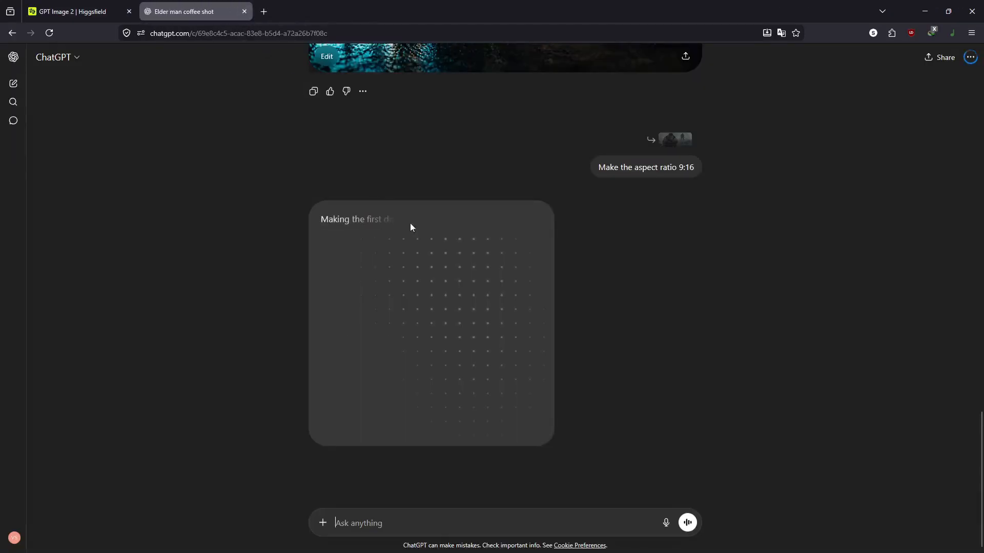
Step: Look back through the ChatGPT conversation to its first result and open the elder man coffee image at full size
scroll(507, 260, up, 3)
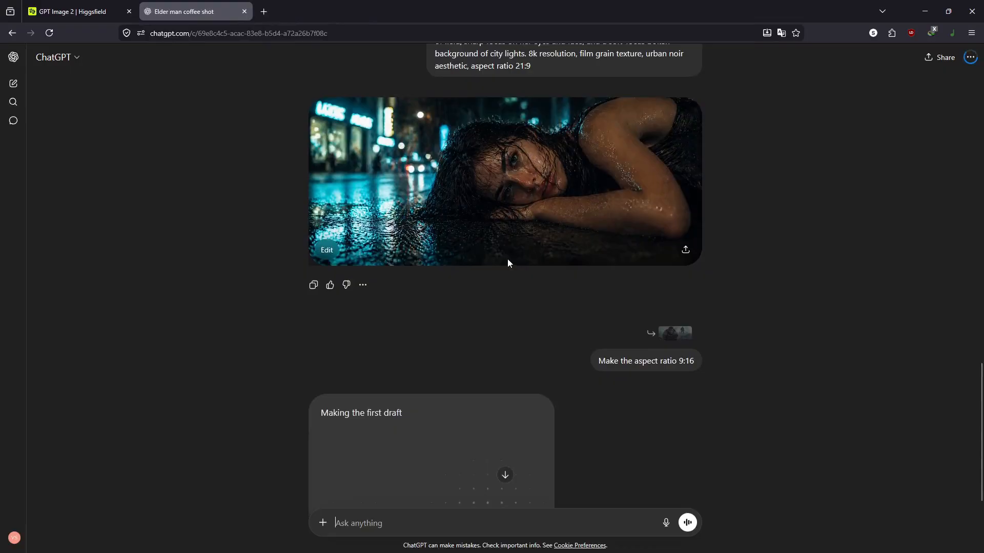
scroll(535, 288, down, 3)
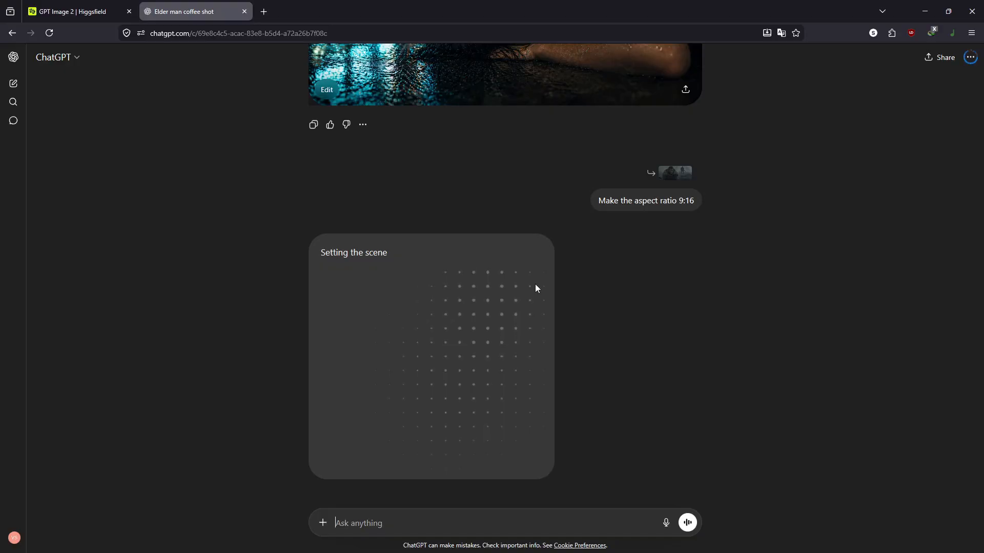
scroll(535, 288, up, 10)
scroll(512, 279, down, 4)
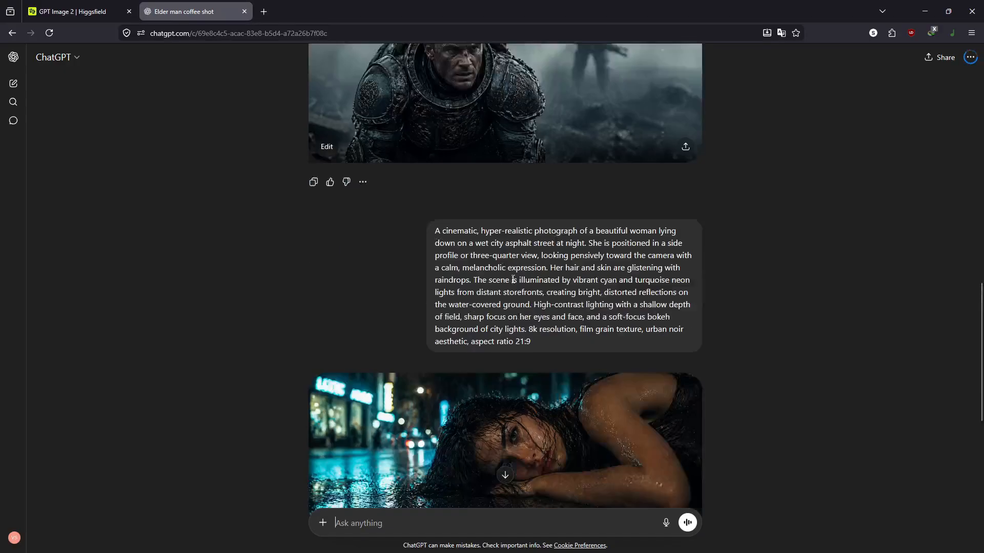
scroll(513, 280, up, 15)
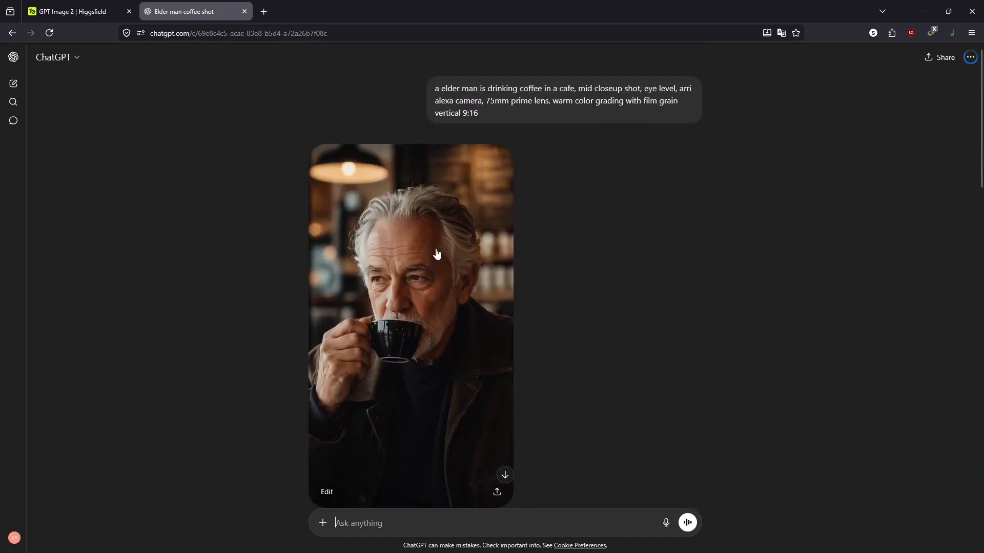
click(436, 254)
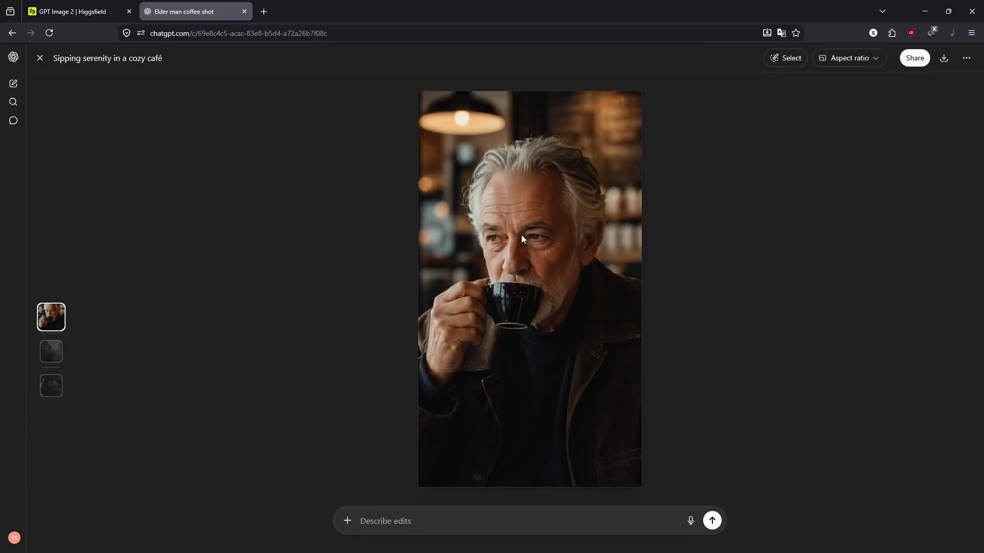
Step: Submit an edit for the elder man coffee image with the description "replace the elder man with young blonde women"
click(458, 521)
text(replace )
text(the coffee)
key(BackSpace)
key(BackSpace)
key(BackSpace)
key(BackSpace)
key(BackSpace)
key(BackSpace)
key(BackSpace)
text(elder man with young )
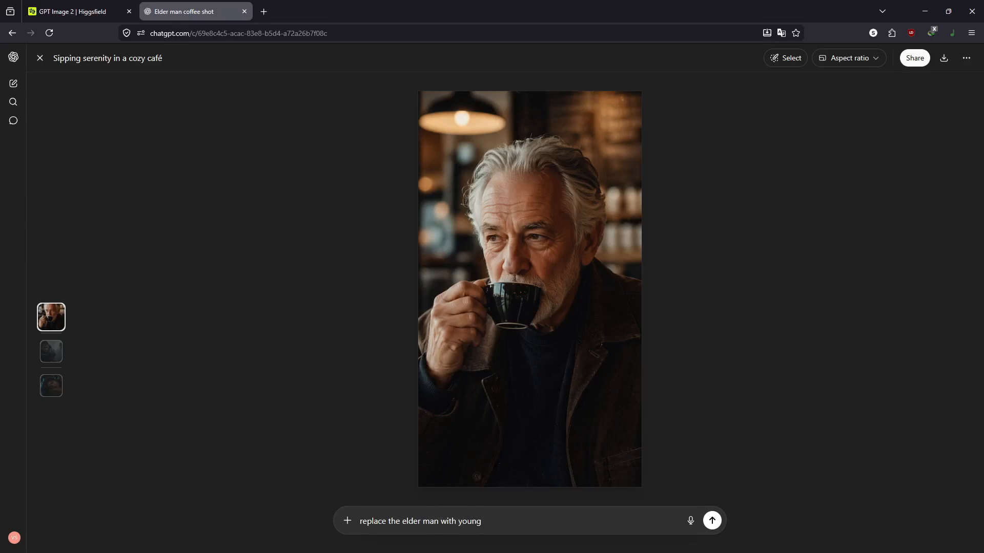
text(blonde woman)
key(Return)
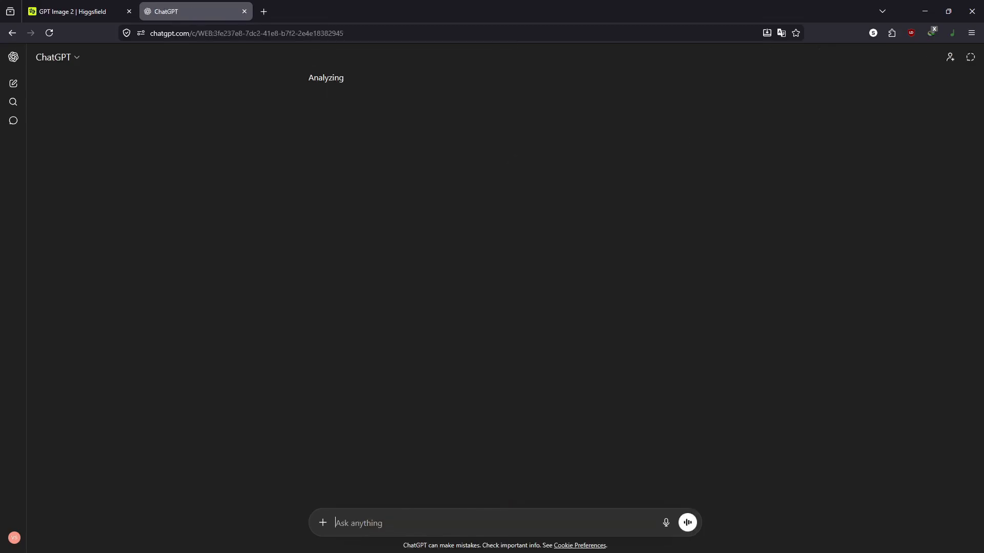
Step: Compare ChatGPT's 9:16 soldier image with its original wide version at full size, and close the image viewer
scroll(540, 235, up, 5)
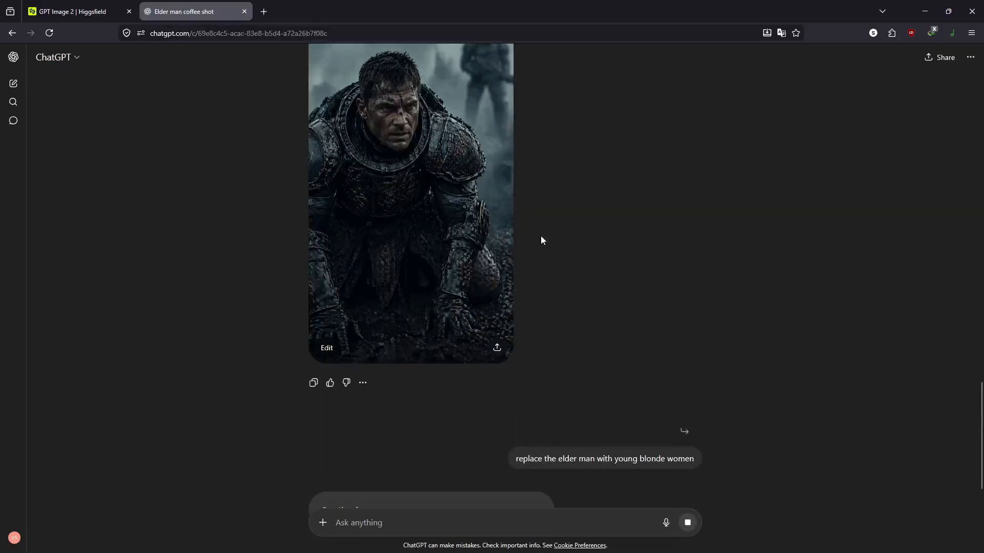
scroll(541, 240, up, 1)
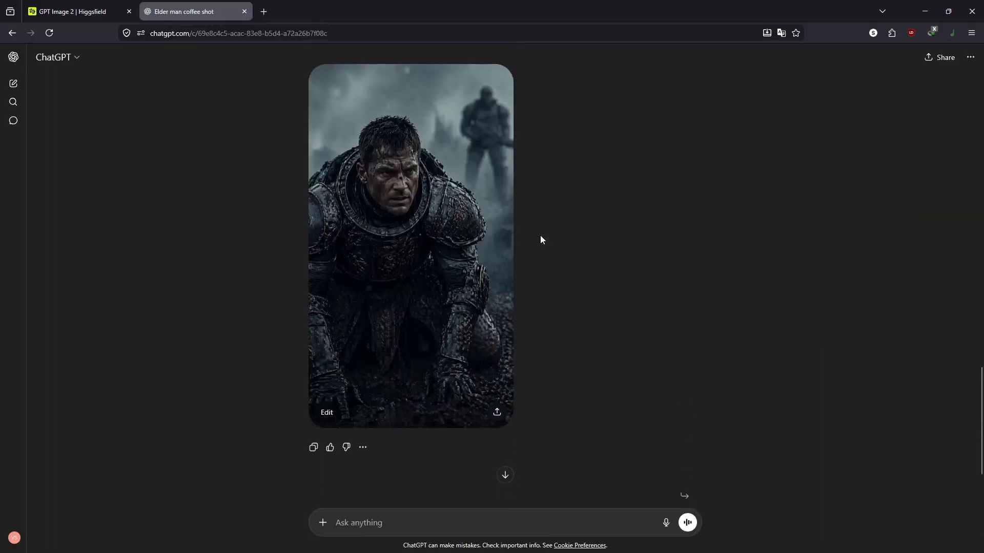
scroll(541, 238, up, 1)
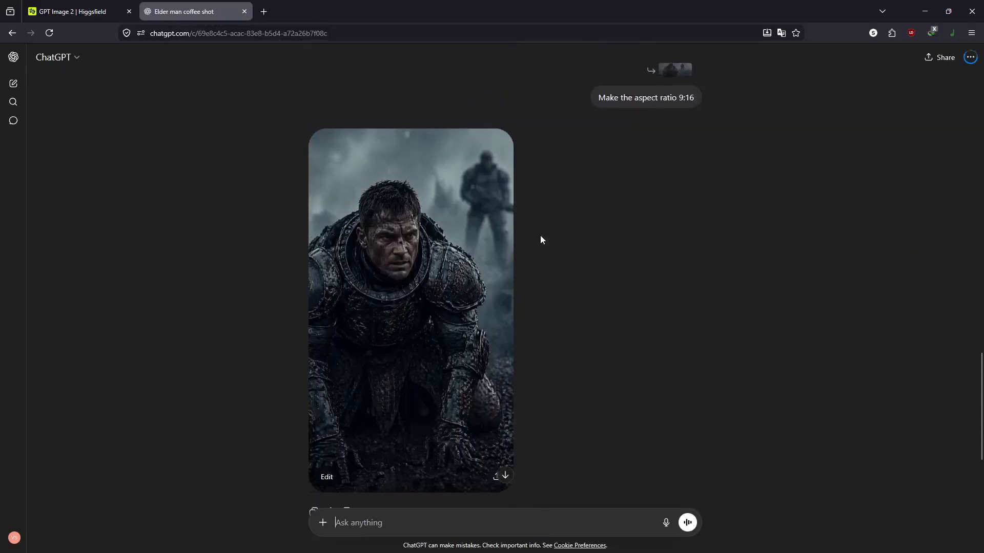
click(457, 273)
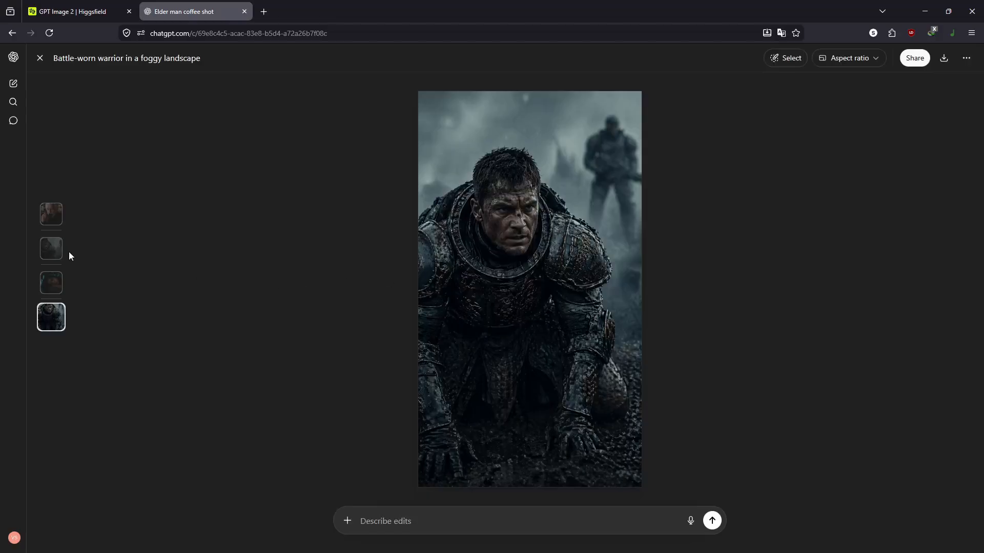
click(54, 249)
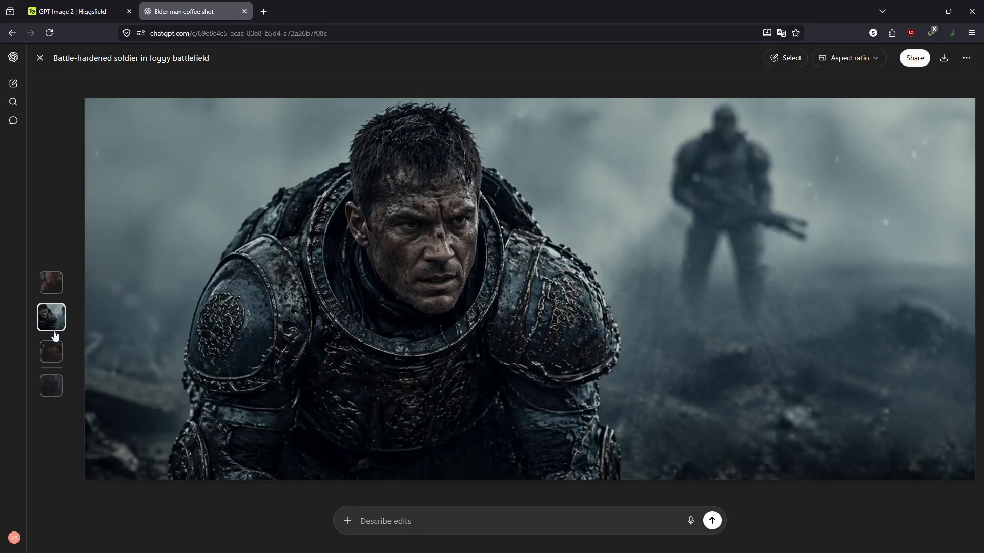
click(51, 387)
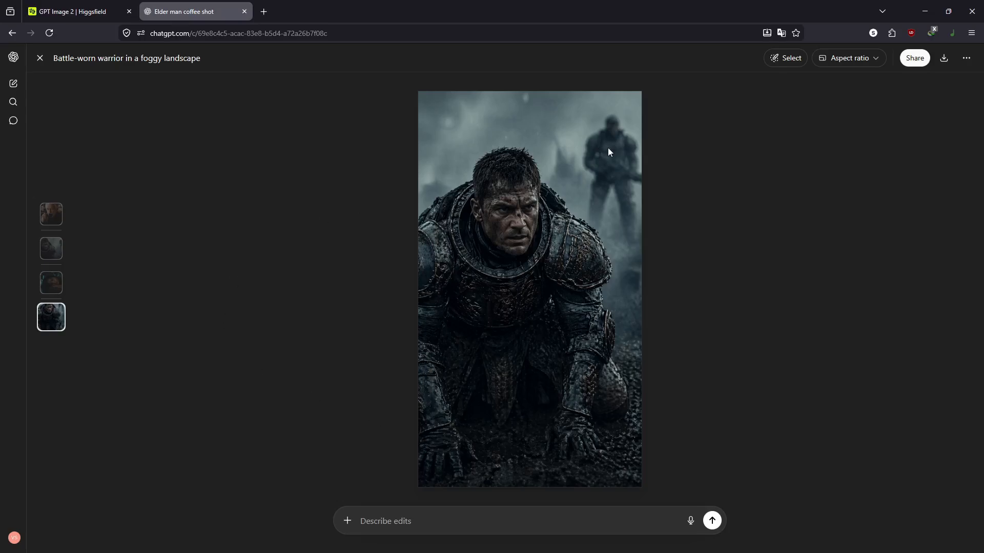
click(39, 60)
Step: Check the progress of the blonde women edit and review the earlier prompts and images in the conversation
scroll(318, 290, down, 6)
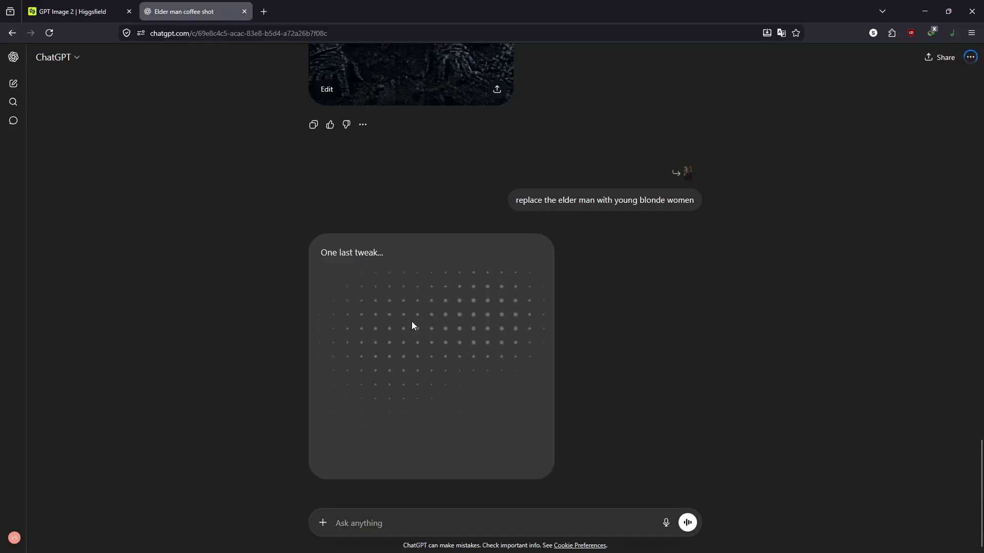
scroll(411, 325, up, 15)
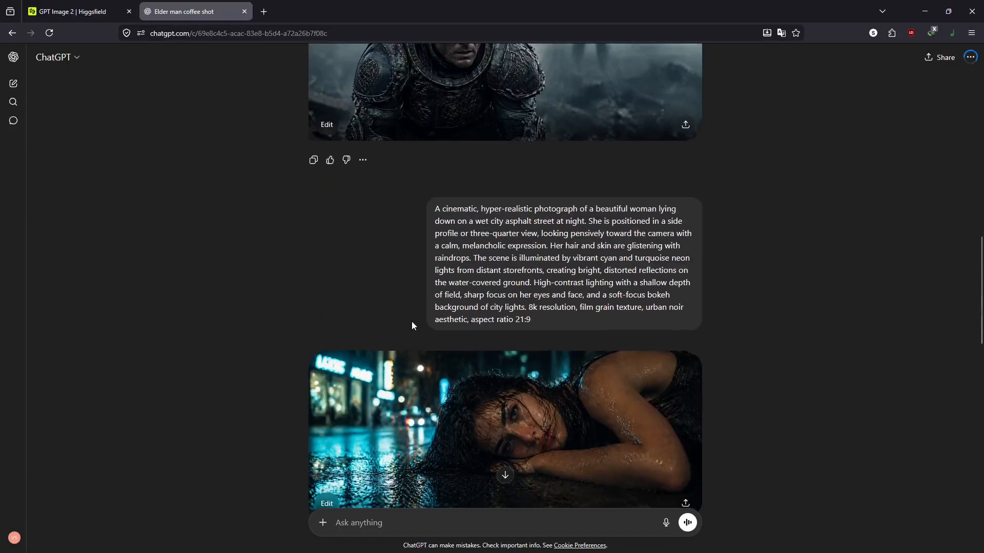
scroll(412, 325, up, 15)
scroll(412, 325, down, 5)
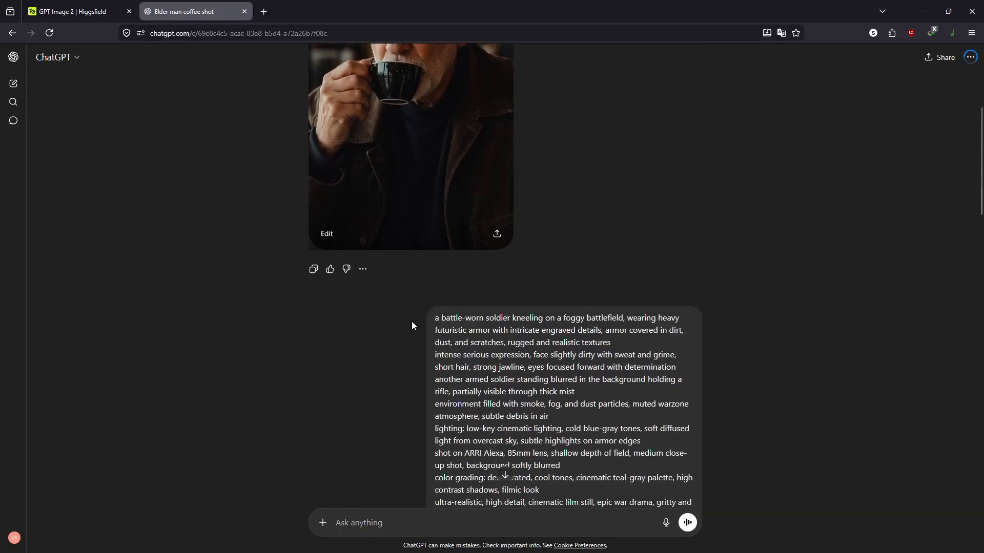
scroll(412, 326, down, 20)
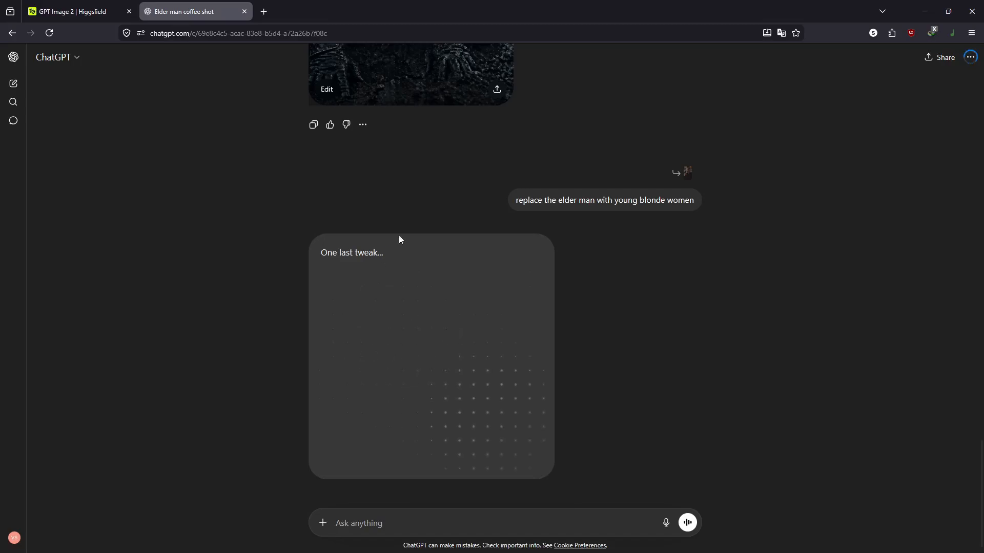
Step: Switch to Higgsfield, close the soldier image, and browse the gallery of previously generated images
click(77, 11)
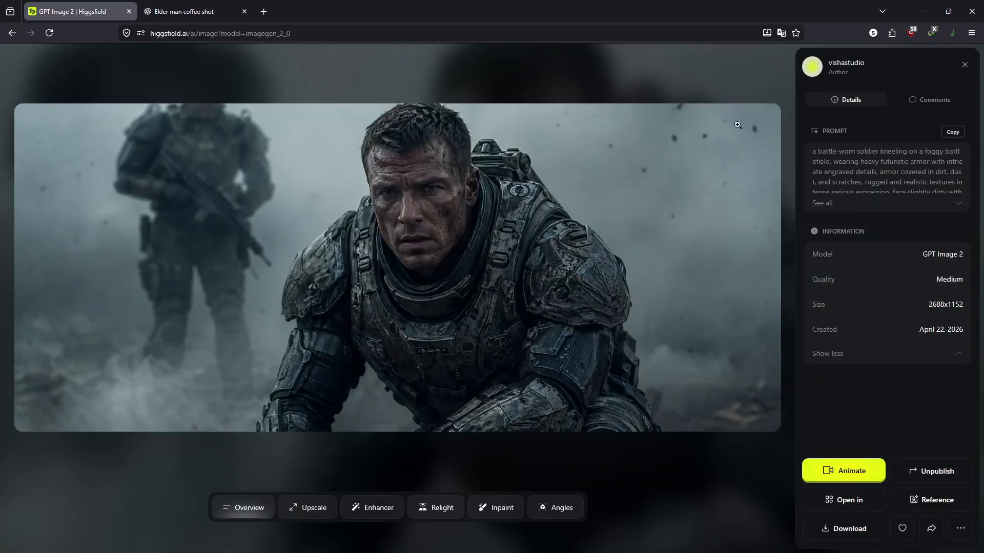
click(965, 64)
mouse_move(574, 222)
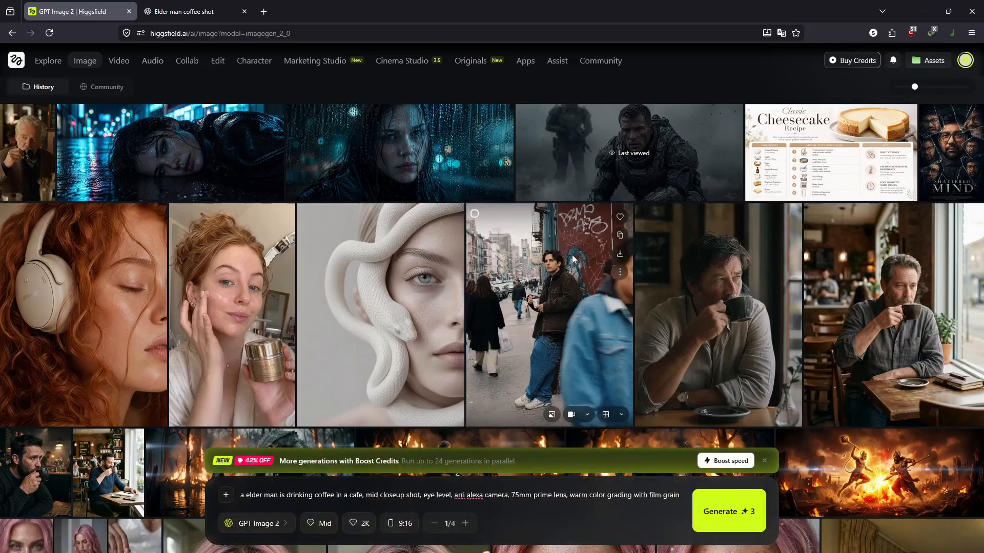
scroll(572, 254, down, 10)
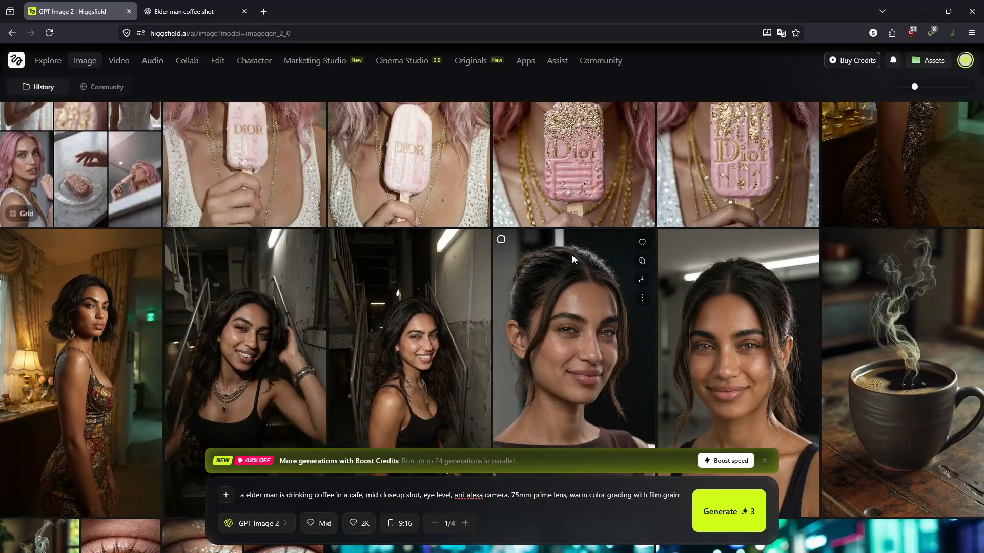
scroll(572, 254, up, 10)
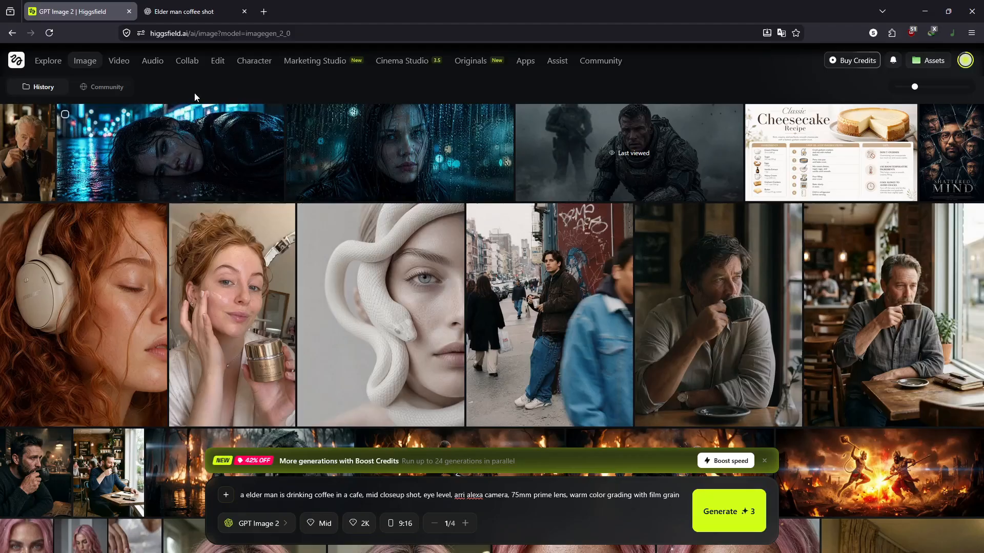
Step: Return to ChatGPT and examine the edited blonde woman coffee image alongside the conversation's earlier results
click(199, 13)
scroll(432, 273, down, 3)
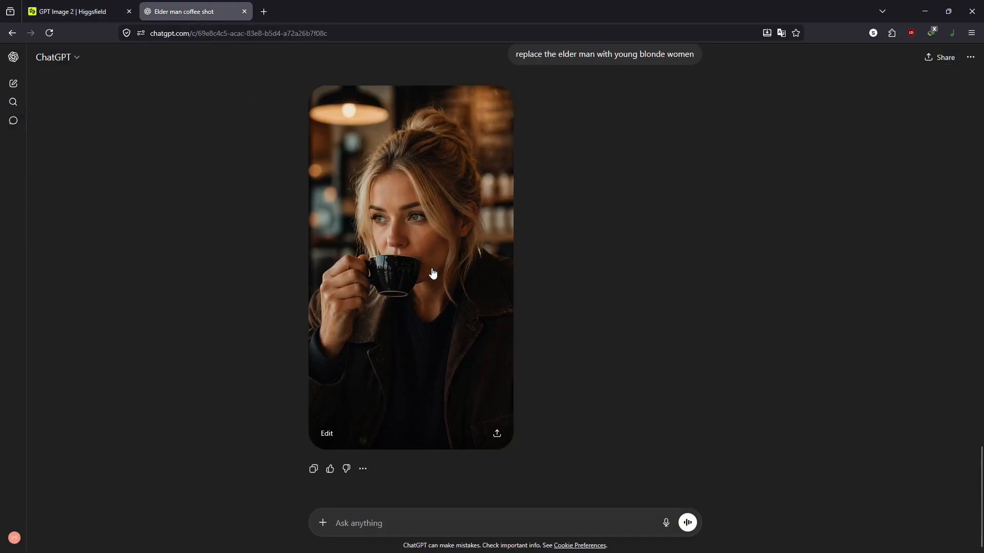
scroll(431, 272, up, 10)
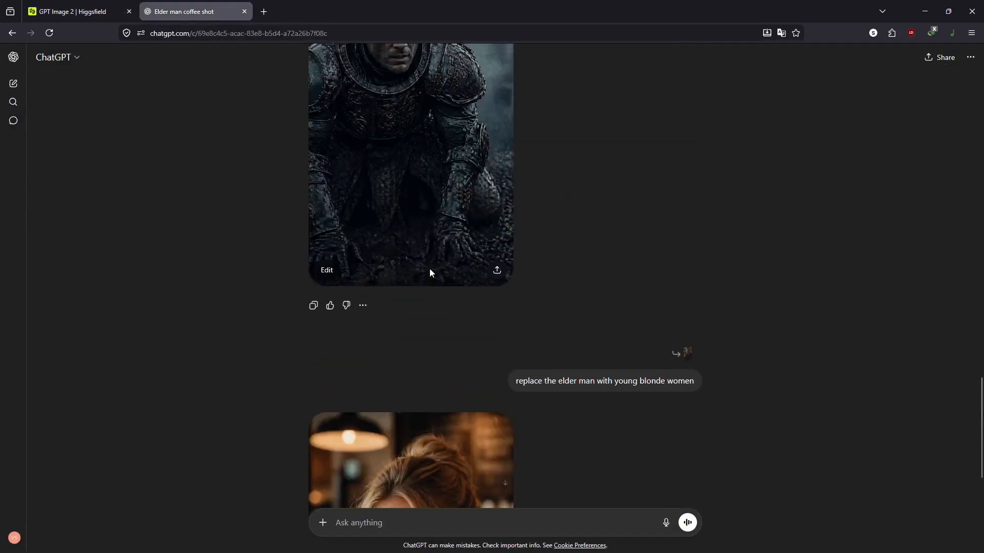
scroll(429, 271, up, 10)
scroll(430, 271, down, 20)
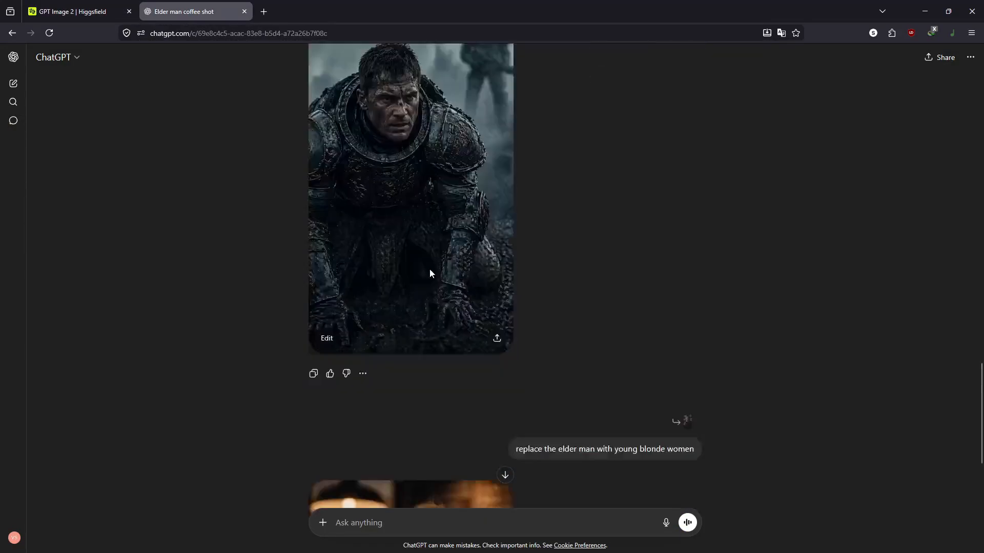